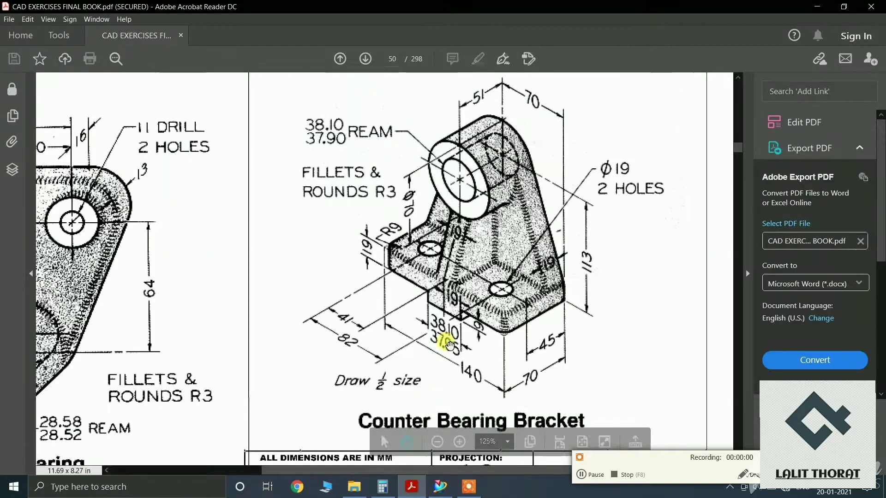
Pan around the Counter Bearing Bracket drawing in Acrobat, then switch over to NX 10.
{"action": "left_click_drag", "start_coordinate": [451, 341], "coordinate": [392, 304]}
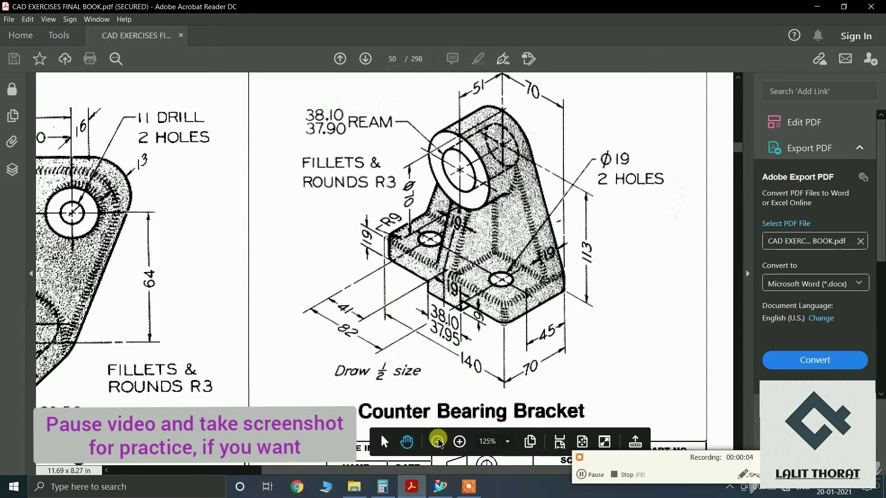
{"action": "left_click", "coordinate": [440, 487]}
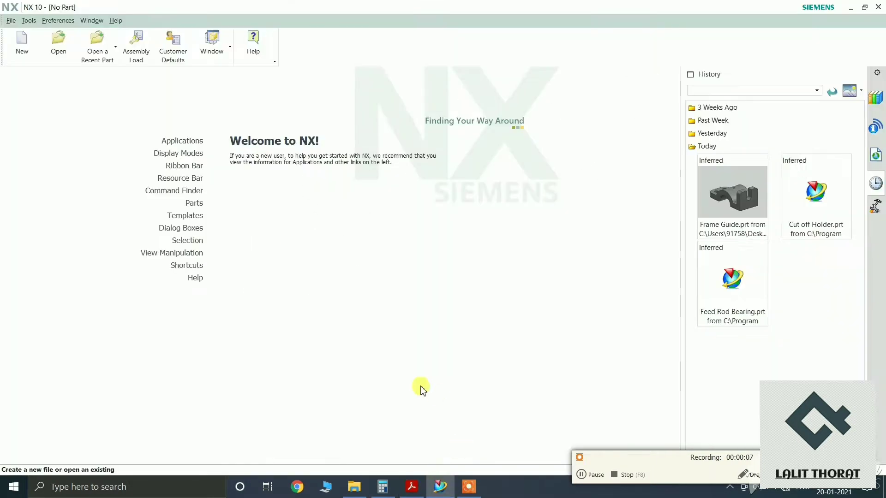
Create a new millimetre Model part named Counter Bearing Bracket.prt.
{"action": "left_click", "coordinate": [22, 43]}
{"action": "type", "text": "Counter Bearing Bracket"}
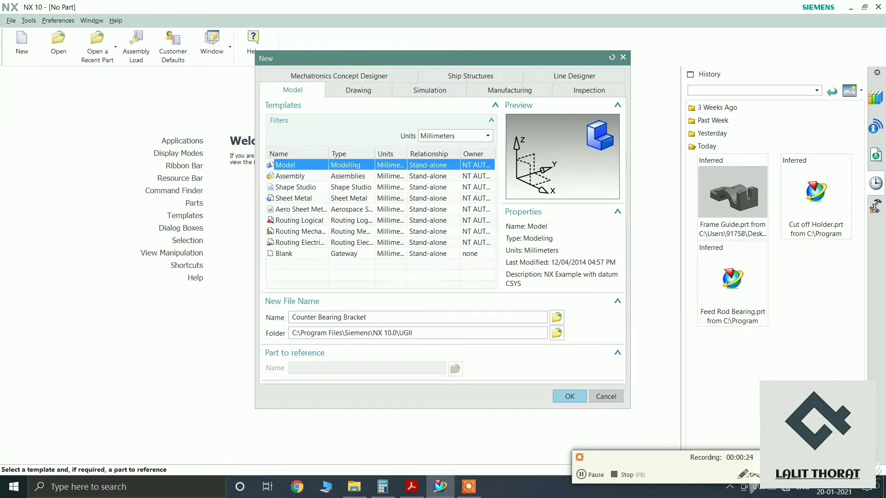
{"action": "key", "text": "Return"}
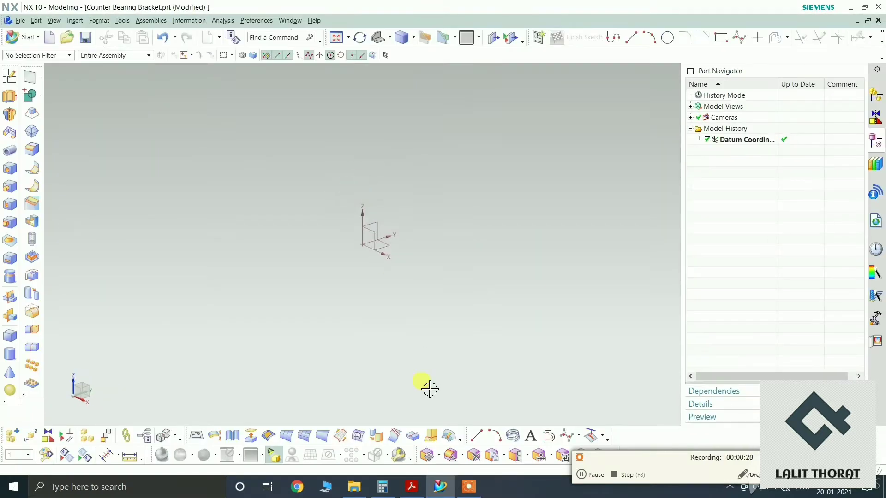
Check the drawing, then add a 70 mm diameter cylinder along the Y axis and fit the view.
{"action": "left_click", "coordinate": [412, 484]}
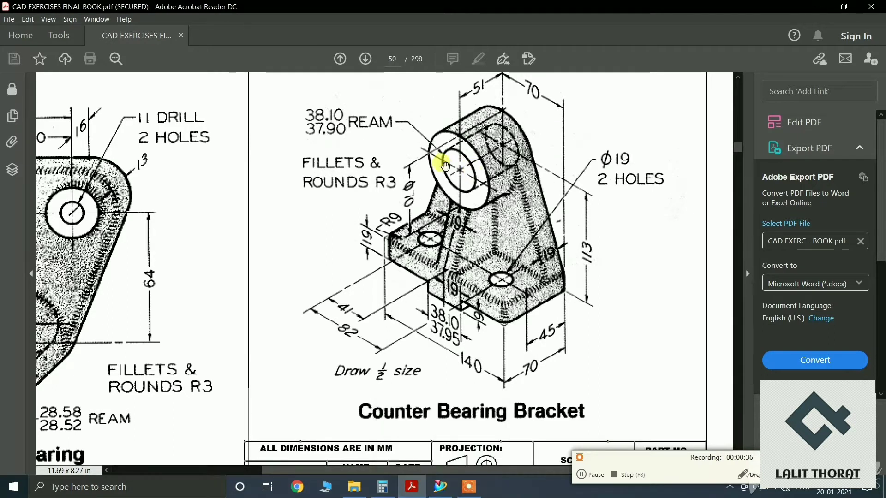
{"action": "scroll", "coordinate": [450, 185], "scroll_direction": "up", "scroll_amount": 1}
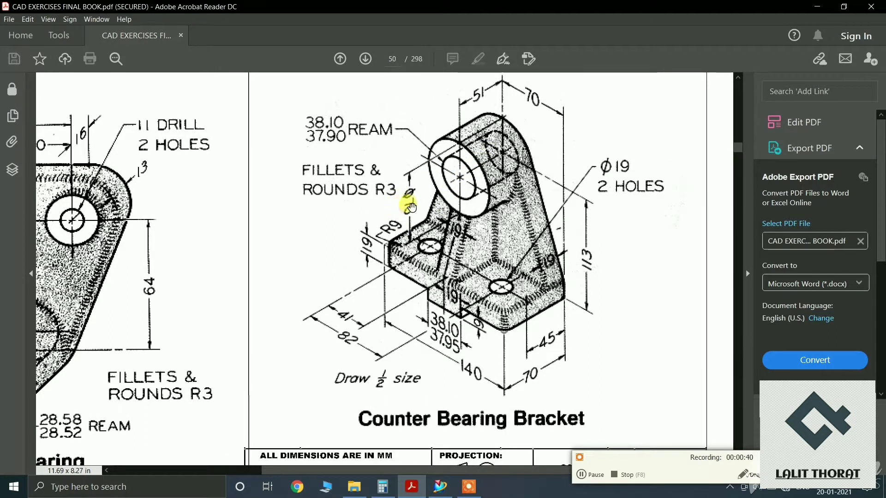
{"action": "left_click", "coordinate": [440, 487]}
{"action": "left_click", "coordinate": [9, 353]}
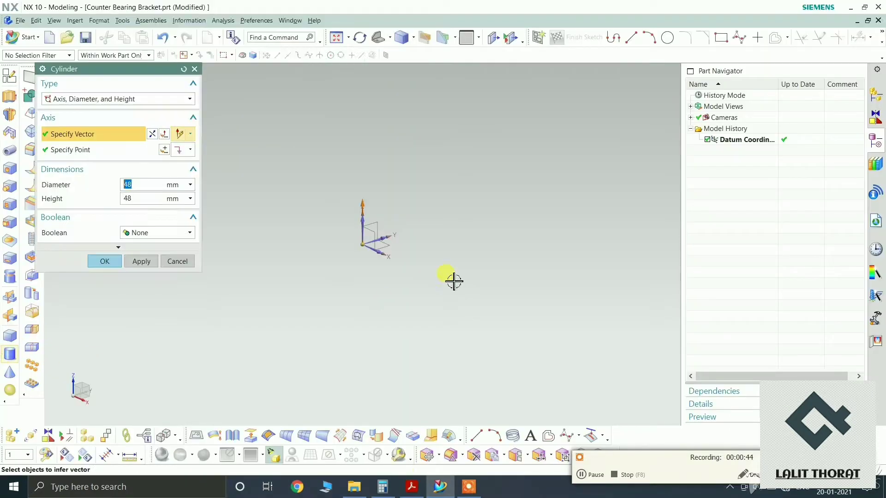
{"action": "left_click", "coordinate": [138, 187]}
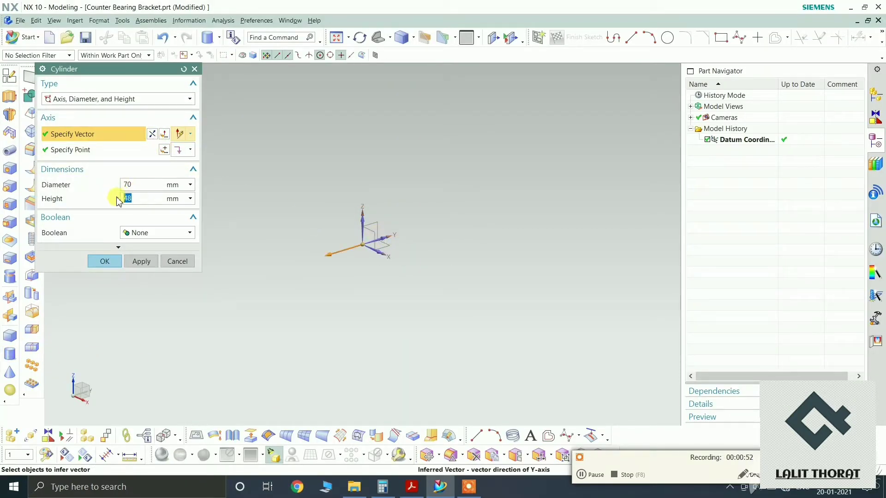
{"action": "type", "text": "51"}
{"action": "left_click", "coordinate": [118, 260]}
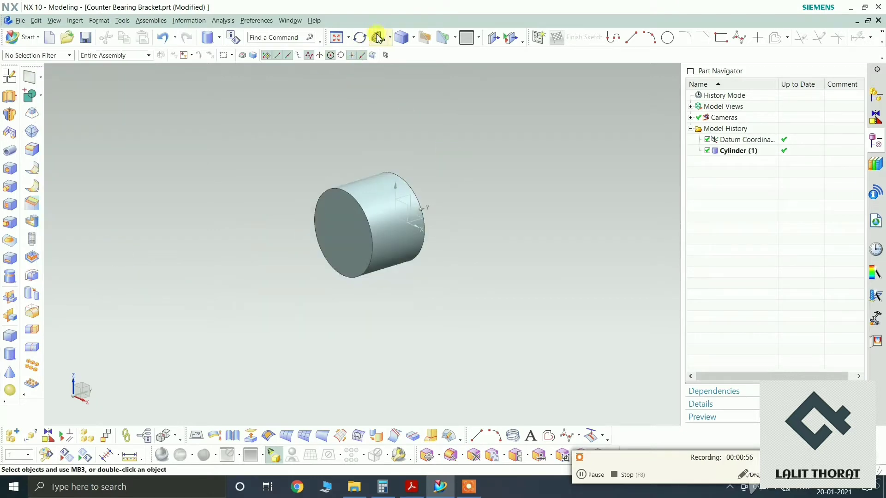
{"action": "left_click", "coordinate": [378, 38]}
Recheck the drawing and begin a new sketch for the base plate.
{"action": "left_click", "coordinate": [412, 487]}
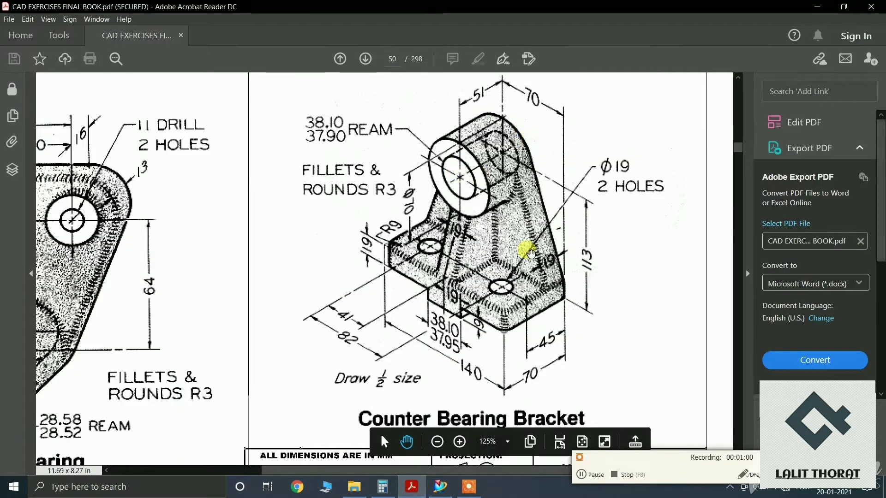
{"action": "left_click", "coordinate": [440, 487]}
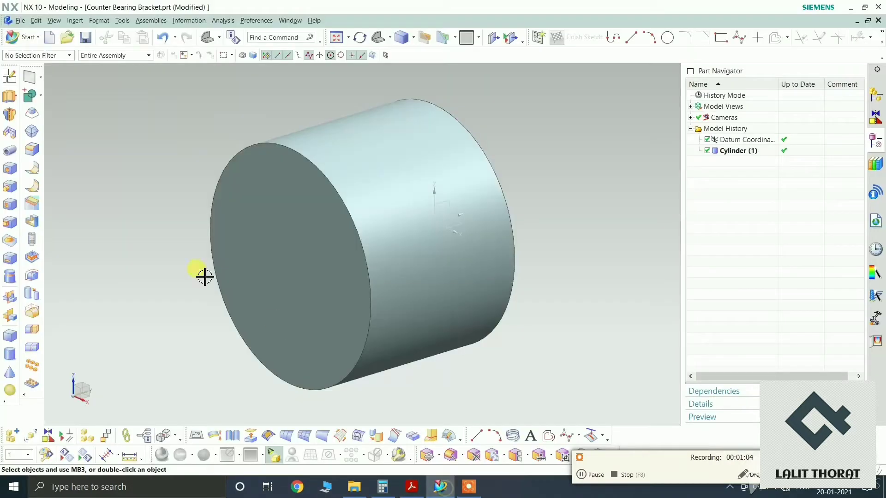
{"action": "left_click", "coordinate": [9, 96]}
Sketch on the datum plane and draw a rectangle below the boss circle.
{"action": "left_click", "coordinate": [446, 216]}
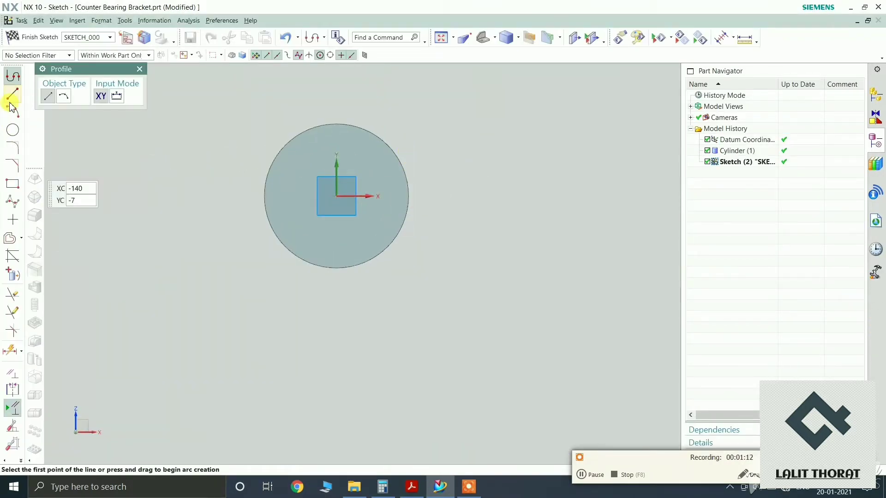
{"action": "left_click", "coordinate": [412, 488]}
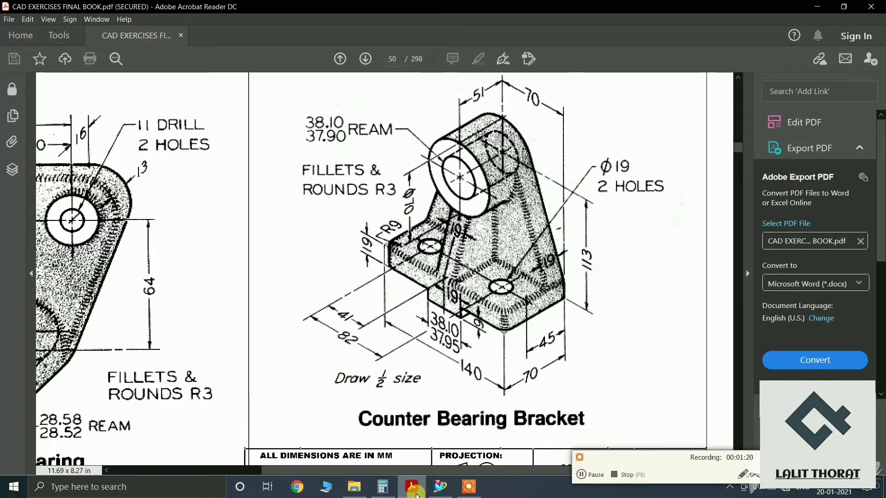
{"action": "left_click", "coordinate": [439, 487]}
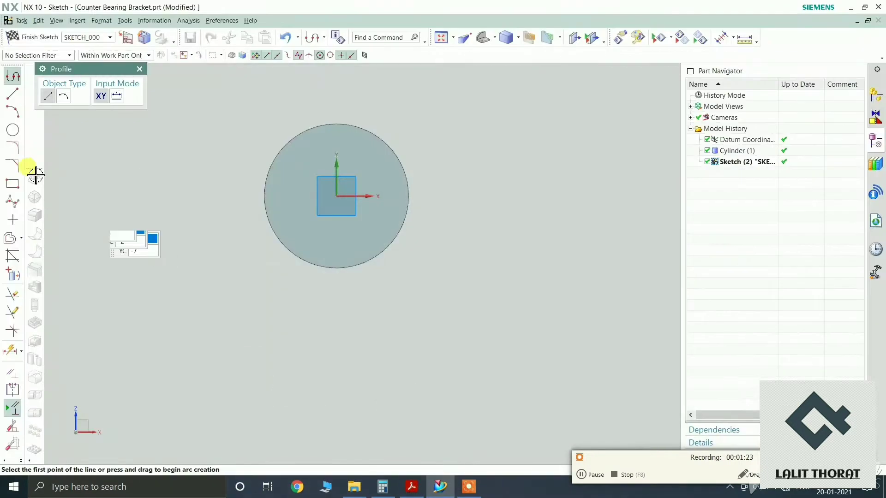
{"action": "left_click", "coordinate": [13, 184]}
{"action": "left_click", "coordinate": [256, 310]}
{"action": "left_click", "coordinate": [474, 368]}
Dimension the rectangle 140 wide, with its left edge 70 from the vertical axis.
{"action": "left_click", "coordinate": [10, 351]}
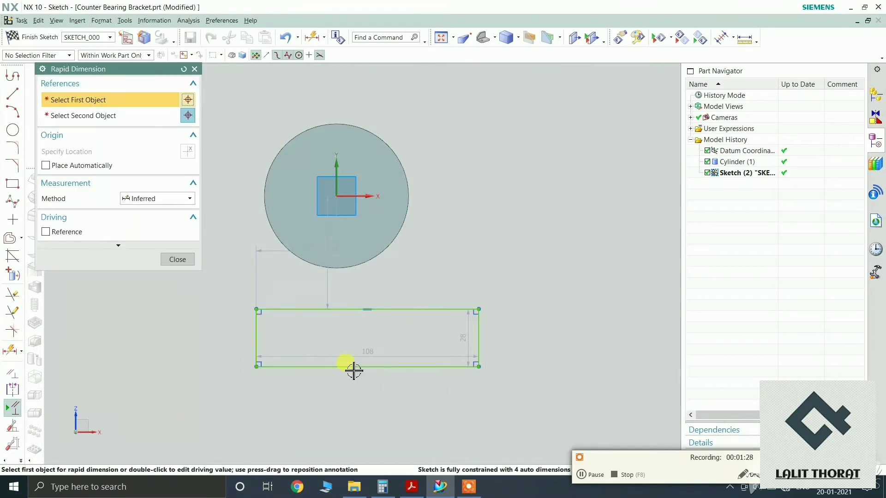
{"action": "left_click", "coordinate": [352, 367]}
{"action": "left_click", "coordinate": [355, 384]}
{"action": "type", "text": "140"}
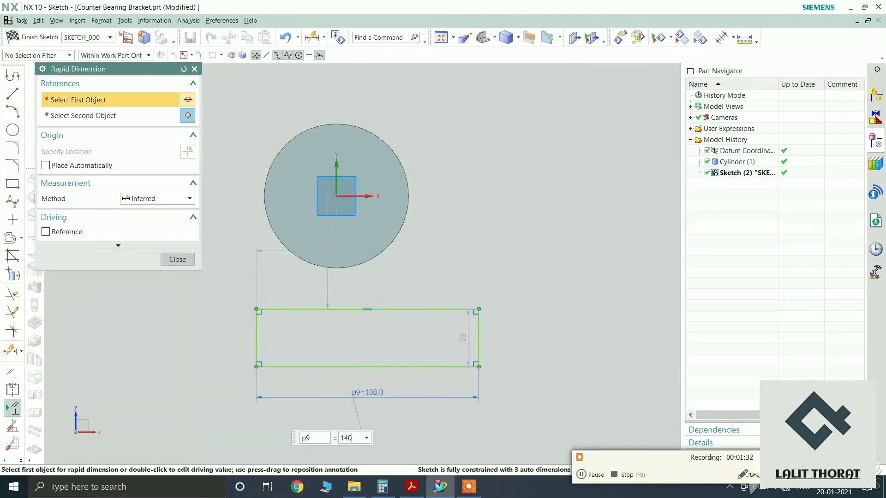
{"action": "key", "text": "Return"}
{"action": "left_click", "coordinate": [344, 168]}
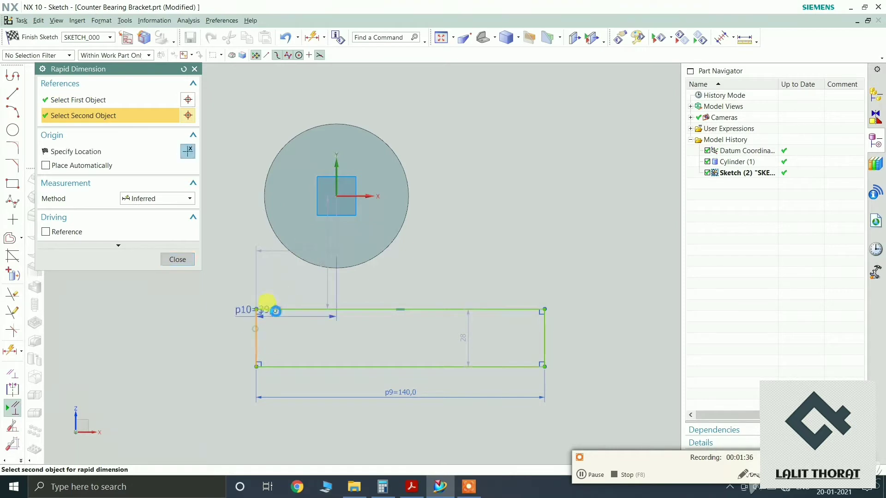
{"action": "left_click", "coordinate": [258, 310]}
{"action": "left_click", "coordinate": [294, 111]}
{"action": "type", "text": "70"}
{"action": "key", "text": "Return"}
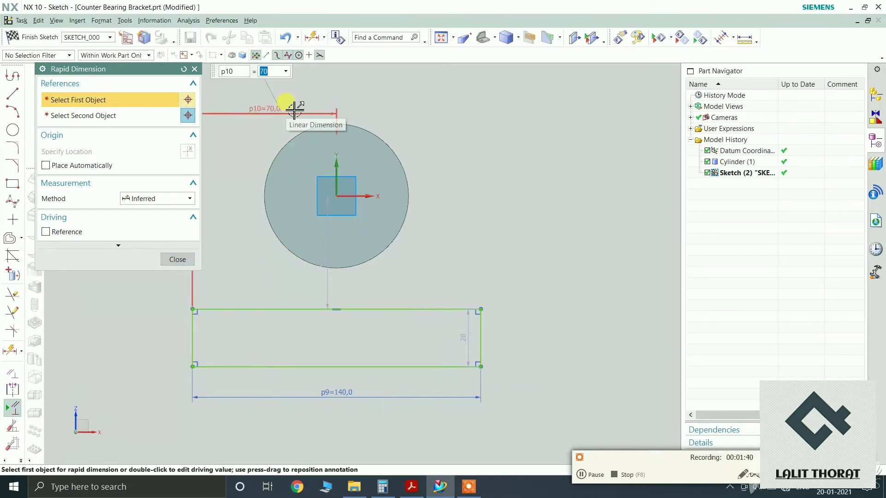
Dimension the rectangle 113 below the boss centre.
{"action": "left_click", "coordinate": [412, 487]}
{"action": "left_click", "coordinate": [440, 487]}
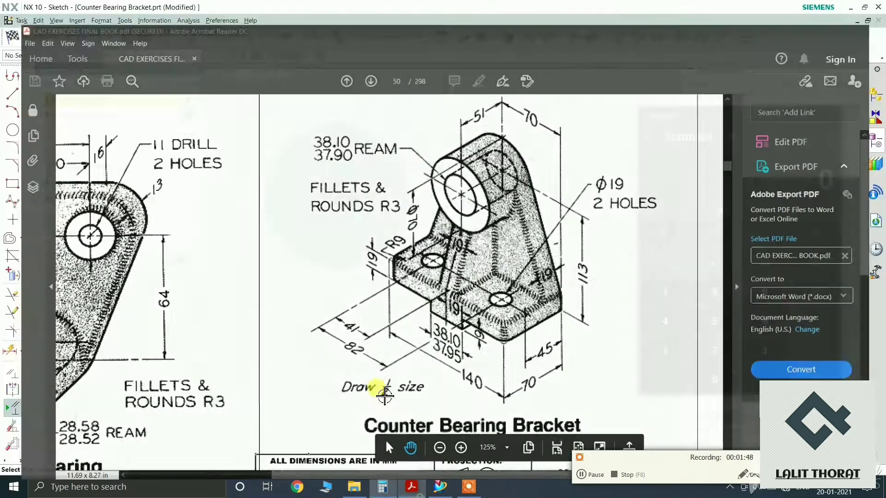
{"action": "left_click", "coordinate": [520, 353]}
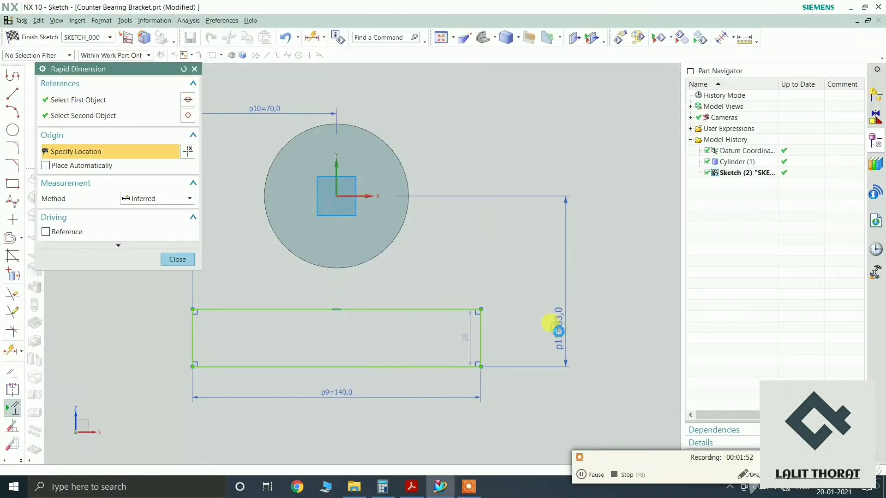
{"action": "left_click", "coordinate": [557, 327]}
{"action": "key", "text": "Return"}
Set the plate thickness to 19 and check the drawing for the web shape.
{"action": "left_click", "coordinate": [412, 487]}
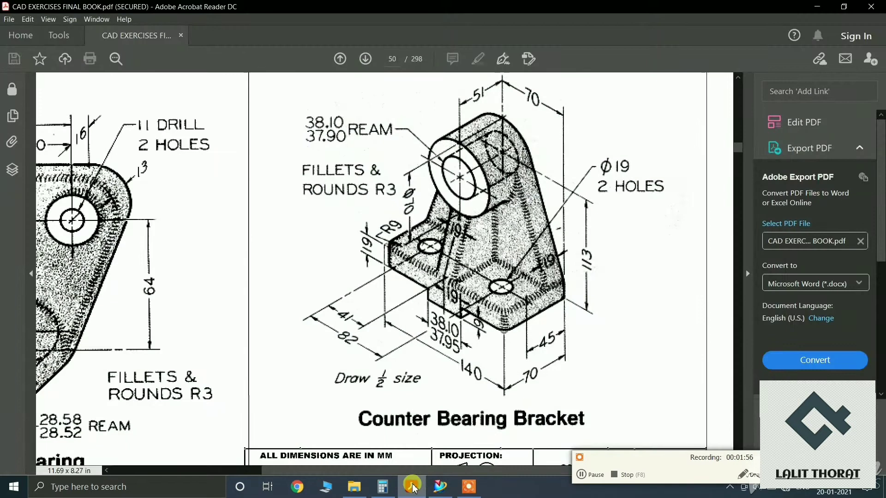
{"action": "left_click", "coordinate": [440, 487]}
{"action": "left_click", "coordinate": [480, 388]}
{"action": "left_click", "coordinate": [503, 379]}
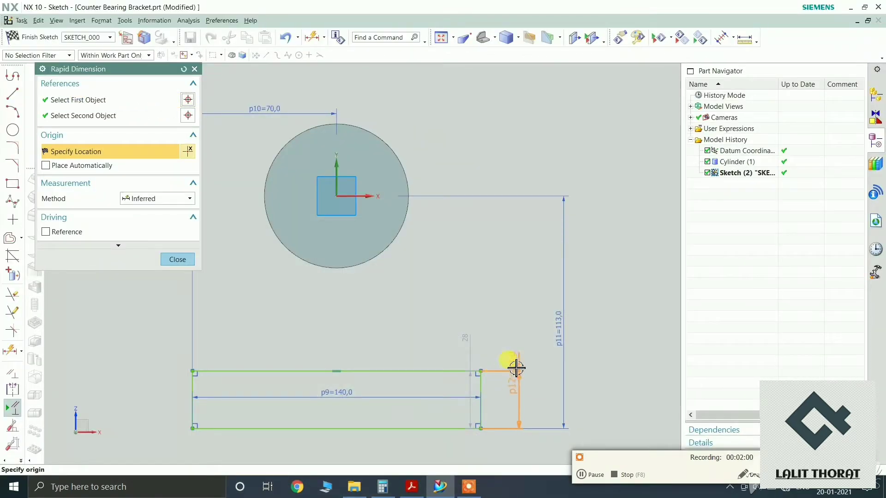
{"action": "left_click", "coordinate": [511, 336]}
{"action": "type", "text": "19"}
{"action": "key", "text": "Return"}
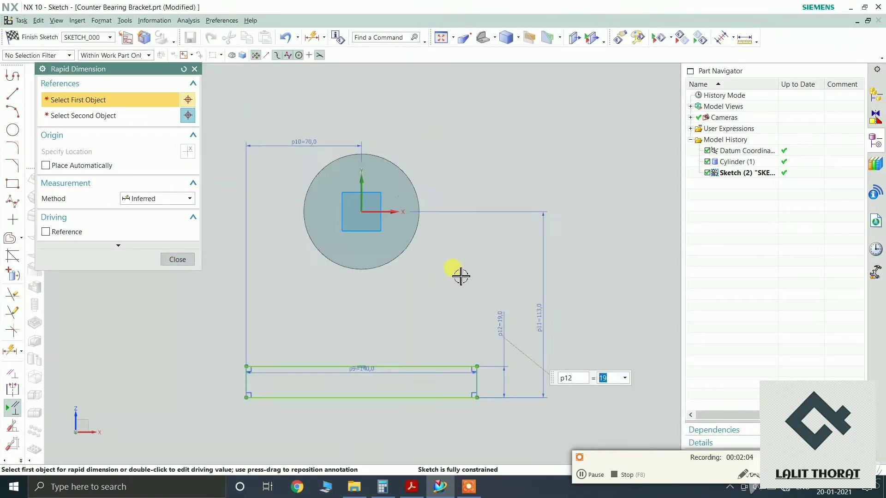
{"action": "left_click", "coordinate": [410, 487]}
{"action": "left_click", "coordinate": [410, 487]}
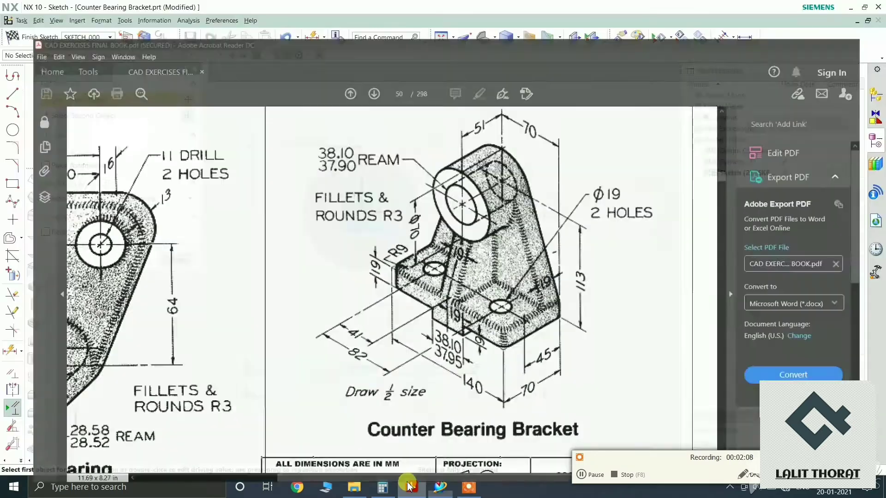
{"action": "left_click", "coordinate": [12, 94]}
Project the boss circle and draw lines from both plate top corners tangent to it.
{"action": "left_click", "coordinate": [10, 279]}
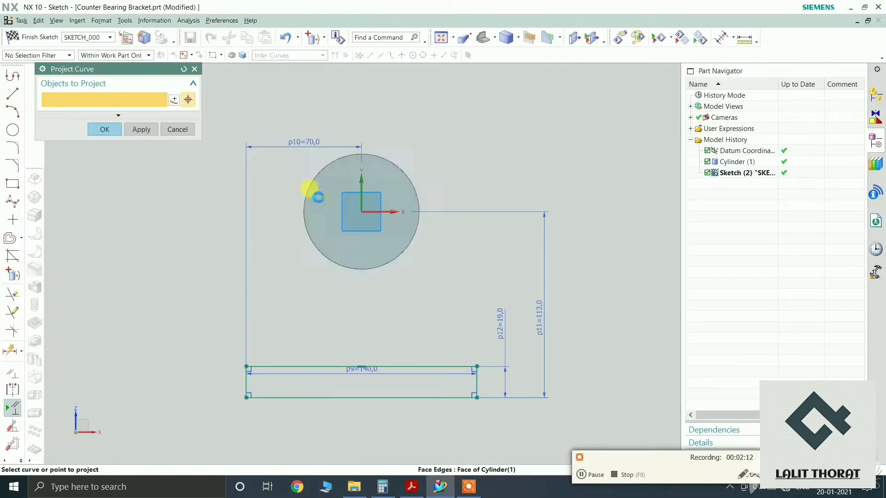
{"action": "key", "text": "Escape"}
{"action": "left_click", "coordinate": [12, 94]}
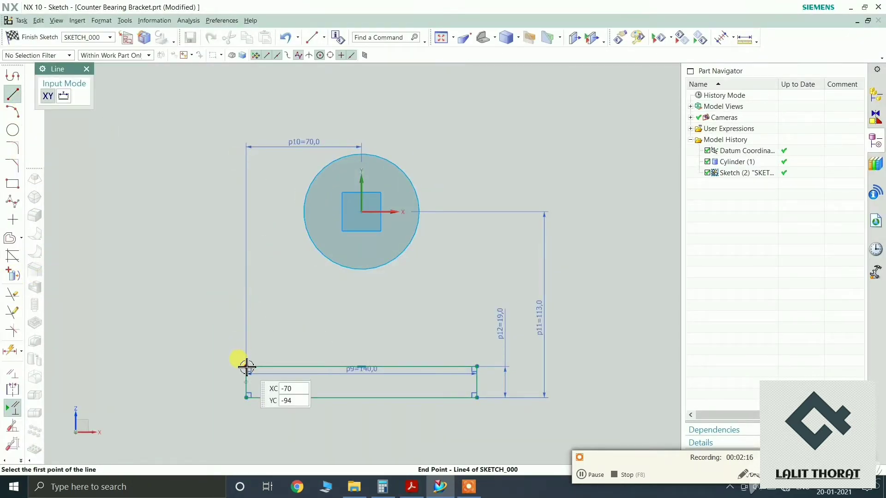
{"action": "left_click", "coordinate": [246, 367]}
{"action": "left_click", "coordinate": [307, 192]}
{"action": "left_click", "coordinate": [476, 367]}
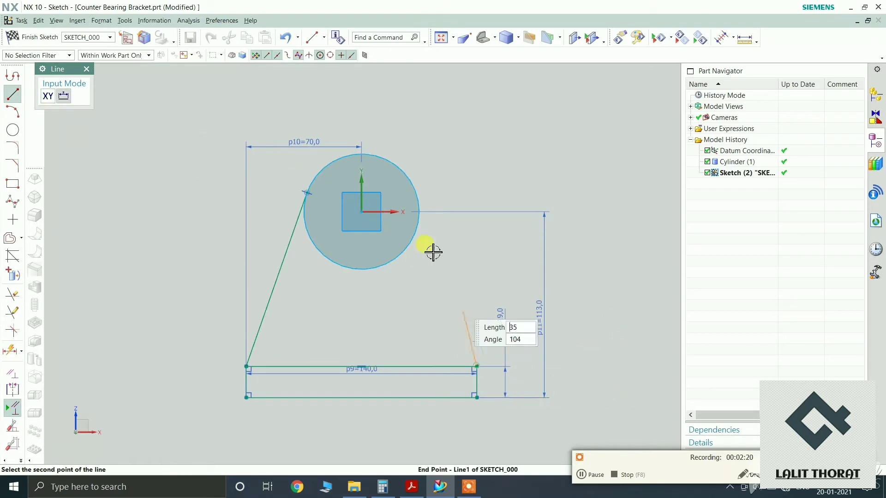
{"action": "left_click", "coordinate": [416, 192]}
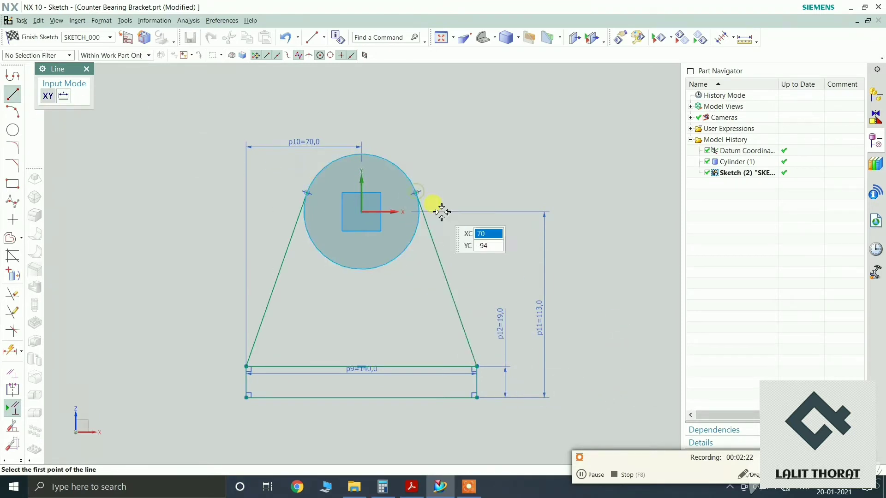
Trim the plate's top edge between the tangent lines and finish the sketch.
{"action": "left_click", "coordinate": [13, 295]}
{"action": "left_click", "coordinate": [327, 372]}
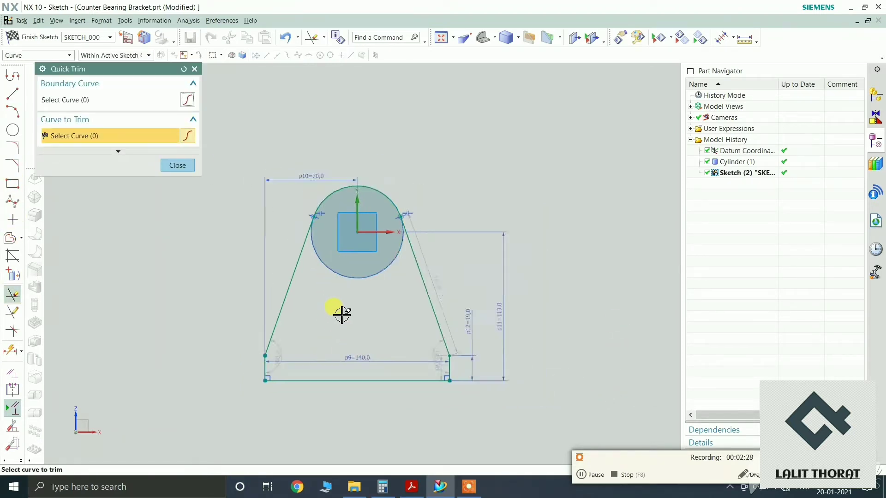
{"action": "left_click", "coordinate": [25, 38]}
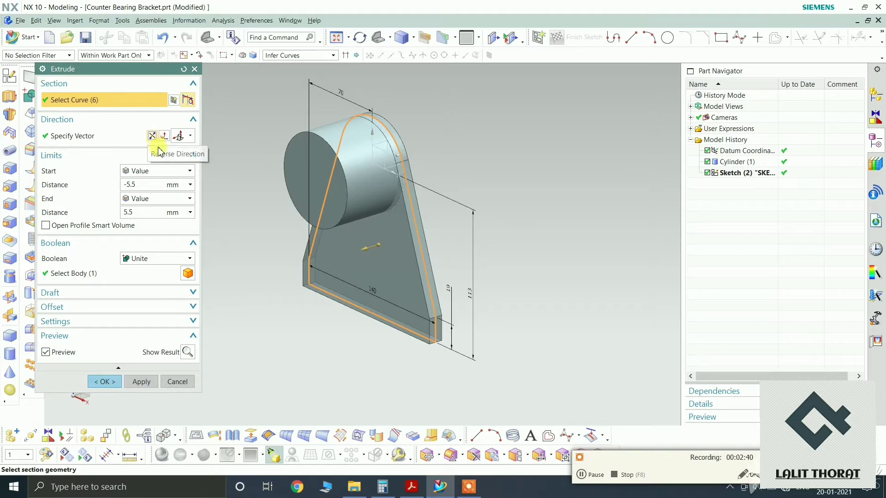
Extrude the web profile from 0 to 19 mm, united with the cylinder, then check the drawing.
{"action": "left_click", "coordinate": [130, 184]}
{"action": "left_click", "coordinate": [411, 487]}
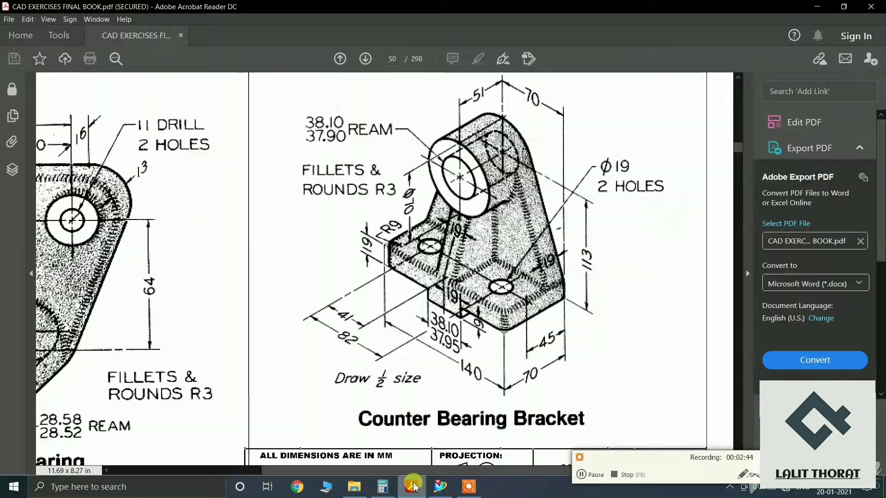
{"action": "left_click", "coordinate": [440, 487]}
{"action": "left_click", "coordinate": [132, 212]}
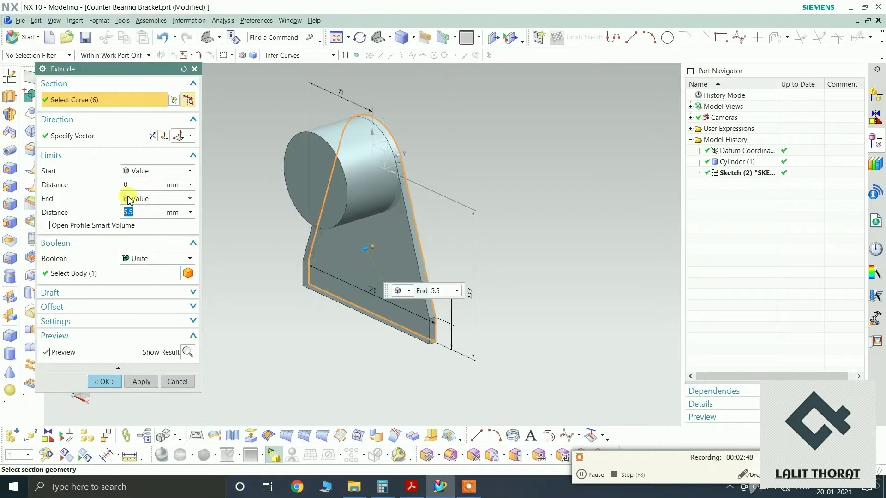
{"action": "type", "text": "19"}
{"action": "key", "text": "Return"}
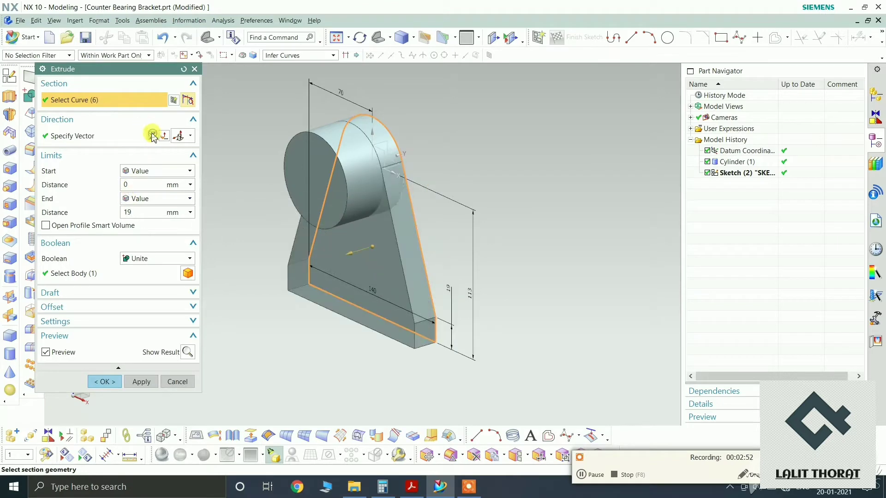
{"action": "left_click", "coordinate": [105, 381]}
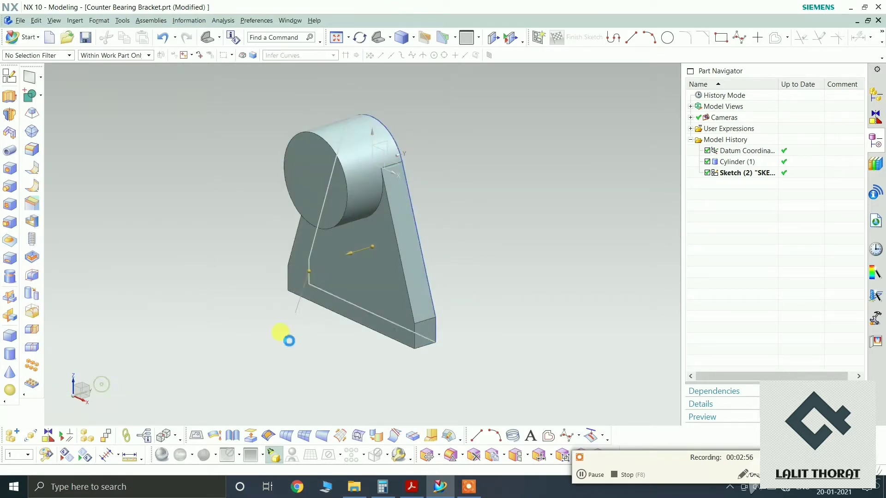
{"action": "left_click", "coordinate": [411, 486]}
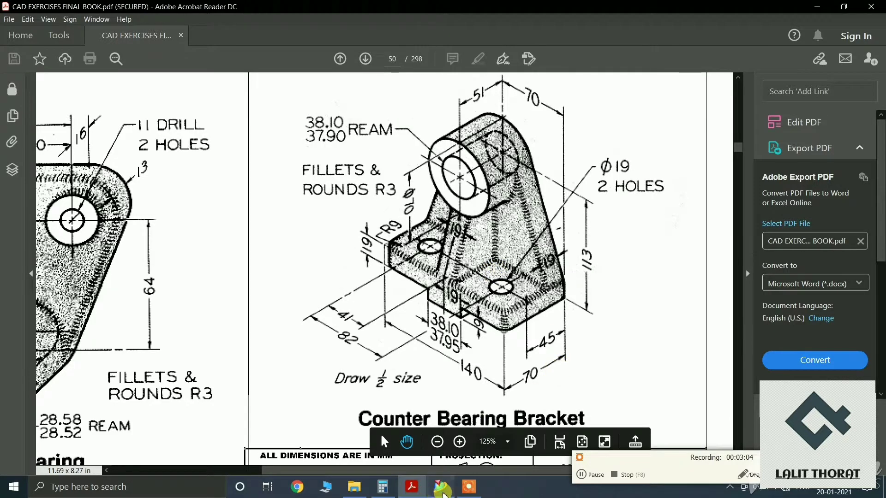
{"action": "left_click", "coordinate": [440, 486]}
Start a sketch on the side plane and draw a rectangle beside the web.
{"action": "left_click", "coordinate": [365, 43]}
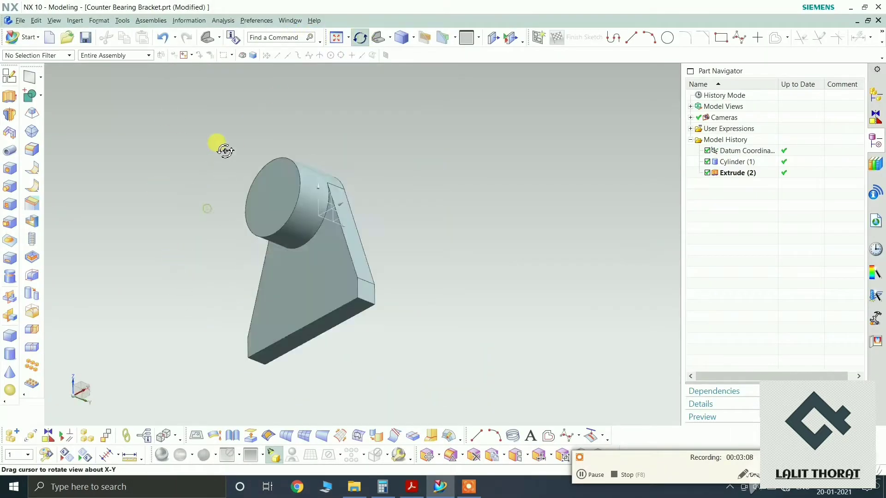
{"action": "left_click_drag", "start_coordinate": [223, 148], "coordinate": [10, 96]}
{"action": "left_click", "coordinate": [10, 96]}
{"action": "left_click", "coordinate": [297, 296]}
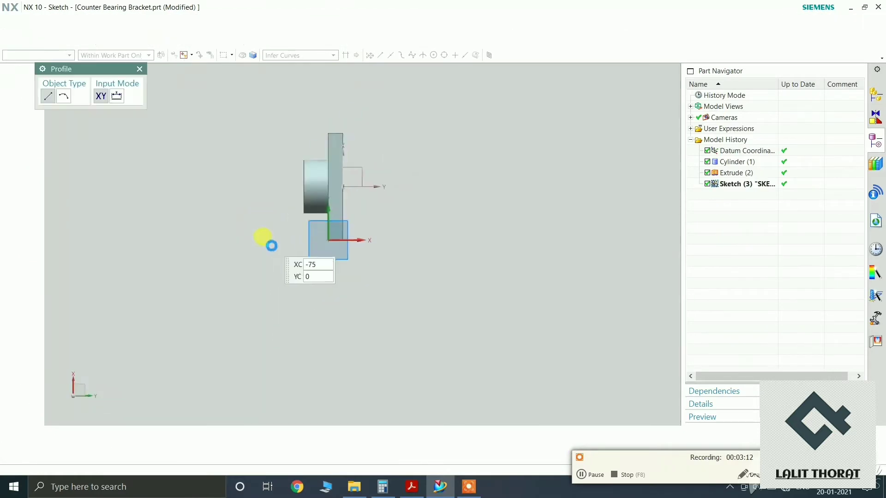
{"action": "left_click", "coordinate": [12, 184]}
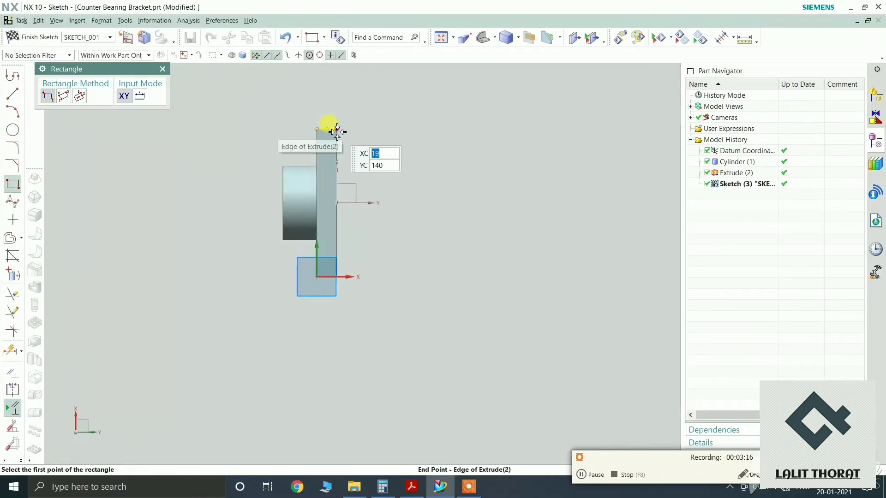
{"action": "left_click", "coordinate": [337, 130]}
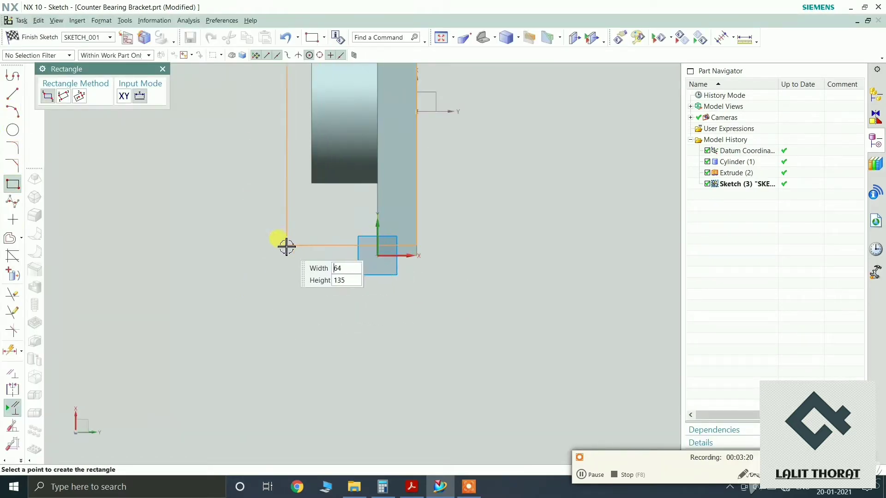
{"action": "left_click", "coordinate": [286, 240]}
Dimension the rectangle to width 70 and height 140, then finish the sketch.
{"action": "left_click", "coordinate": [413, 488]}
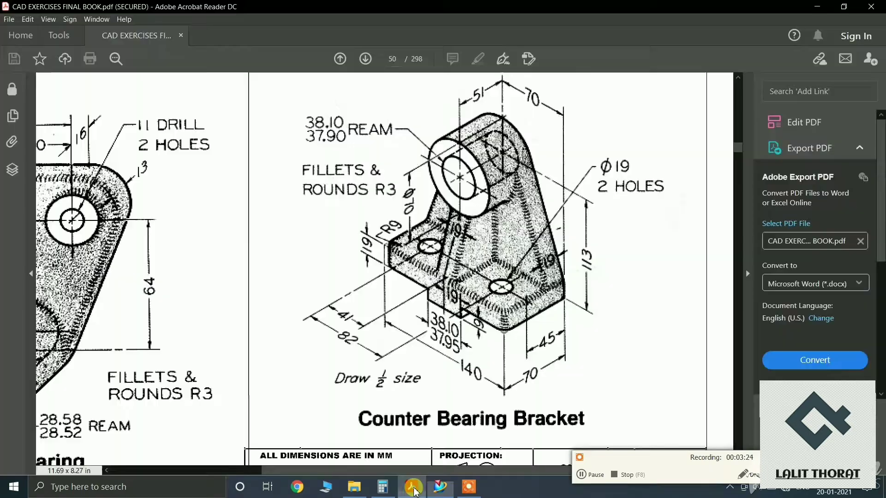
{"action": "left_click", "coordinate": [413, 489]}
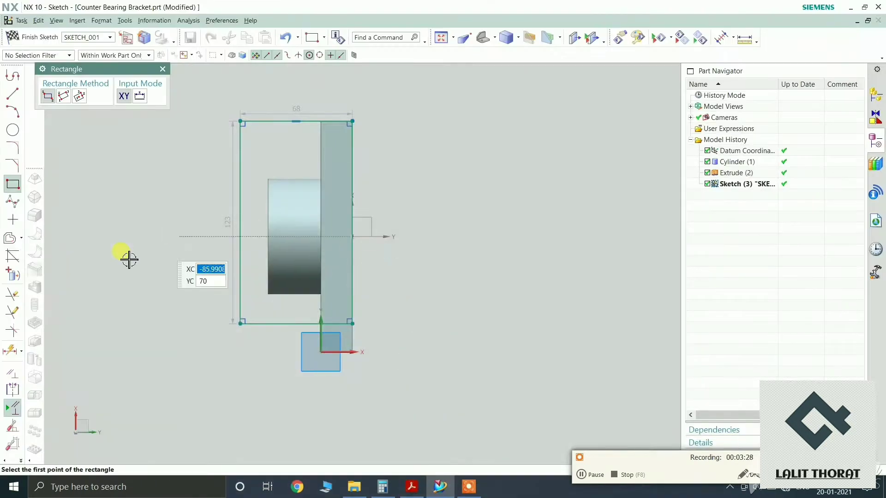
{"action": "left_click", "coordinate": [12, 352]}
{"action": "left_click", "coordinate": [296, 121]}
{"action": "type", "text": "70"}
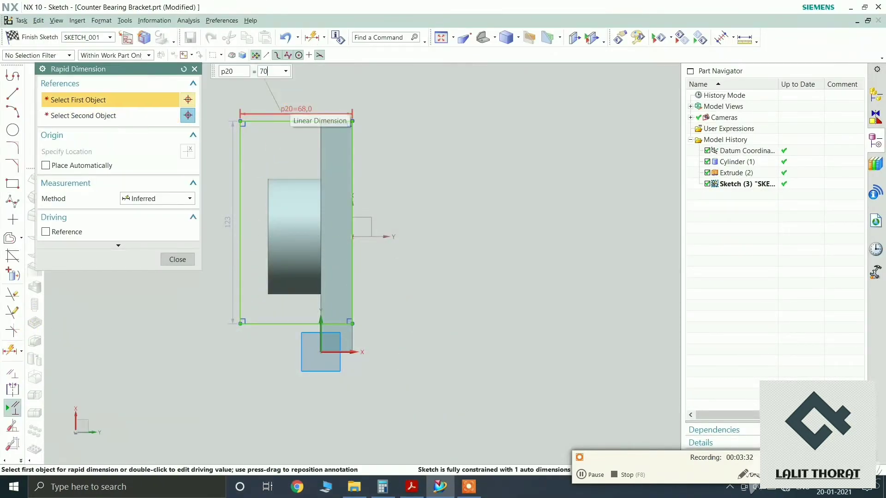
{"action": "key", "text": "Return"}
{"action": "double_click", "coordinate": [230, 227]}
{"action": "type", "text": "140"}
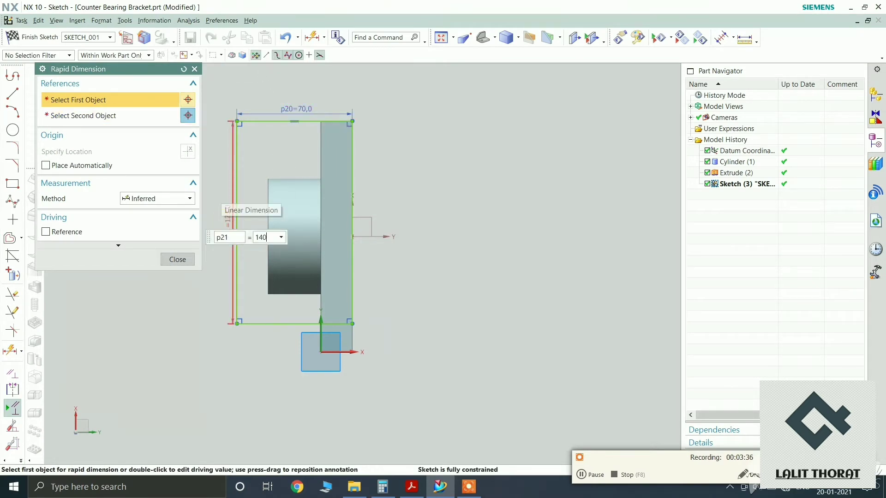
{"action": "key", "text": "Return"}
{"action": "left_click", "coordinate": [27, 37]}
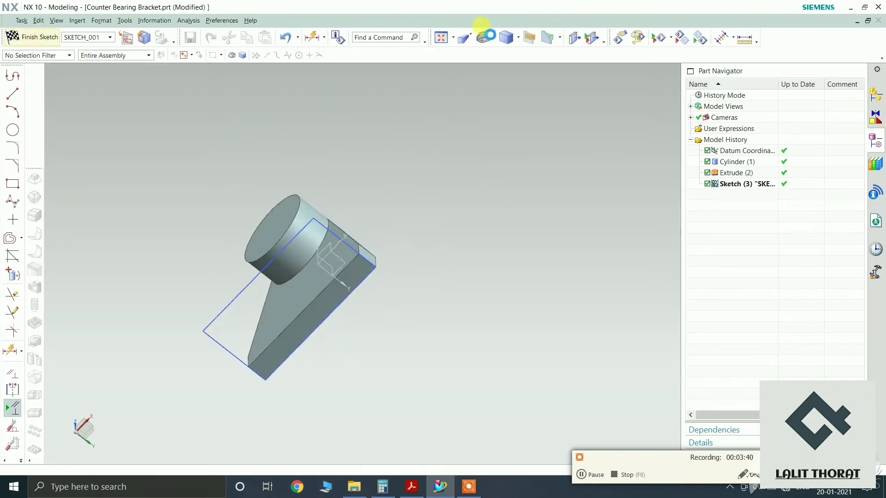
Extrude the base rectangle 19 mm upward, united with the body, then view the drawing.
{"action": "left_click", "coordinate": [482, 28]}
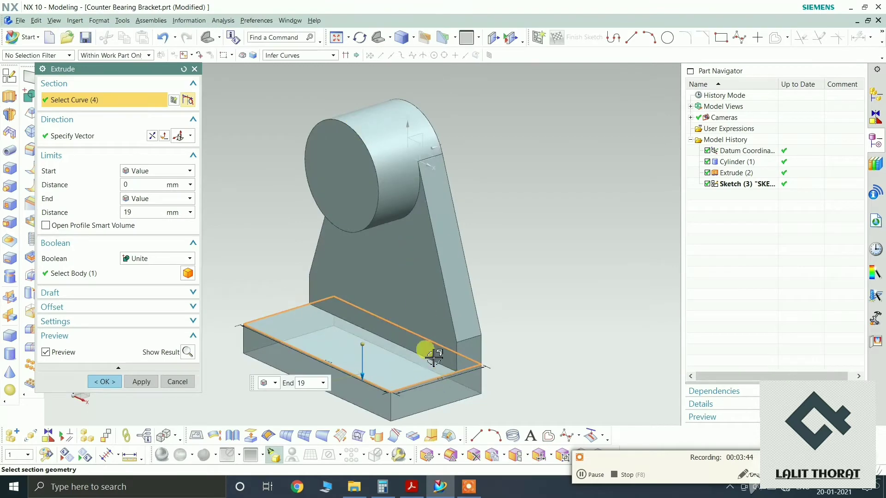
{"action": "left_click", "coordinate": [152, 135]}
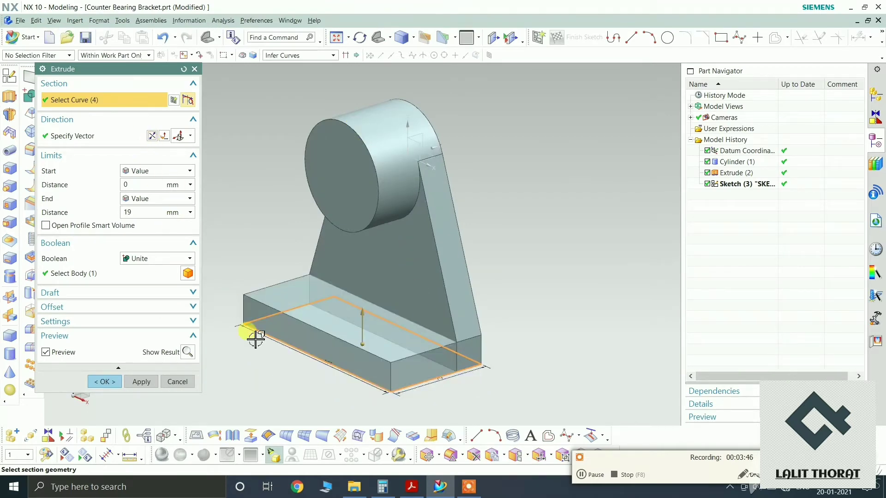
{"action": "left_click", "coordinate": [107, 381]}
{"action": "left_click", "coordinate": [412, 490]}
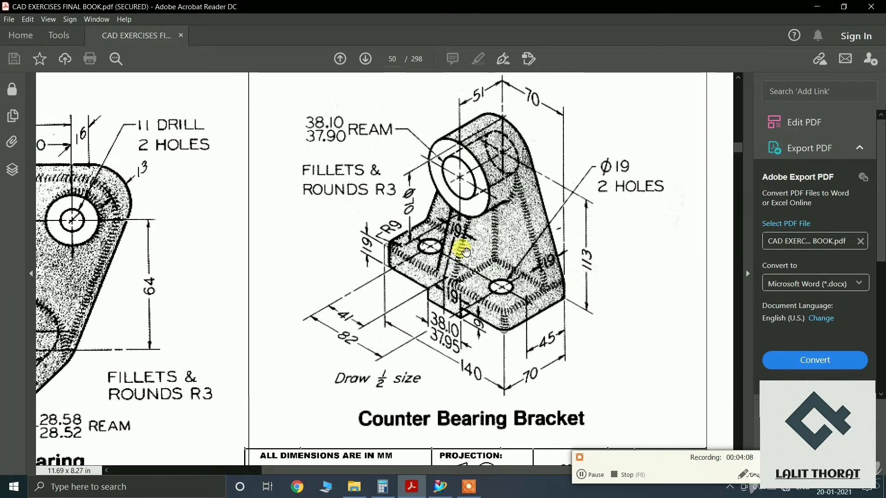
Start the rib sketch on the datum plane, projecting the base plate and upright plate edges.
{"action": "left_click", "coordinate": [441, 487]}
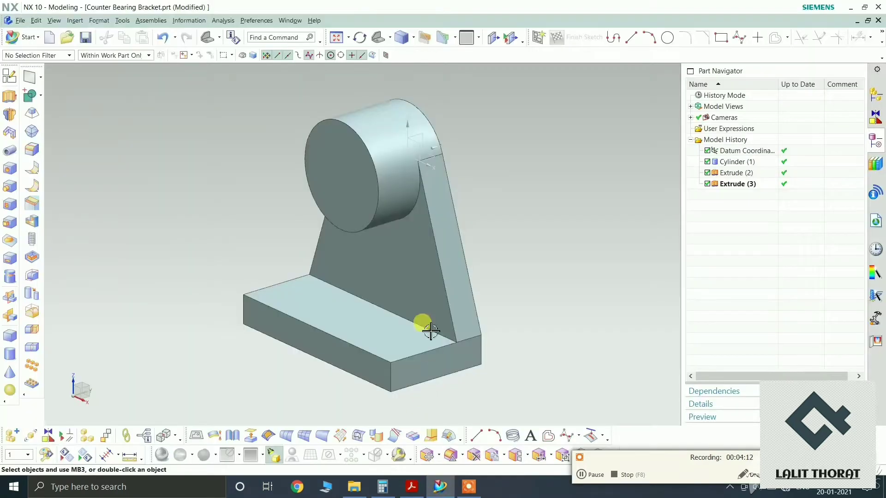
{"action": "key", "text": "x"}
{"action": "left_click", "coordinate": [417, 134]}
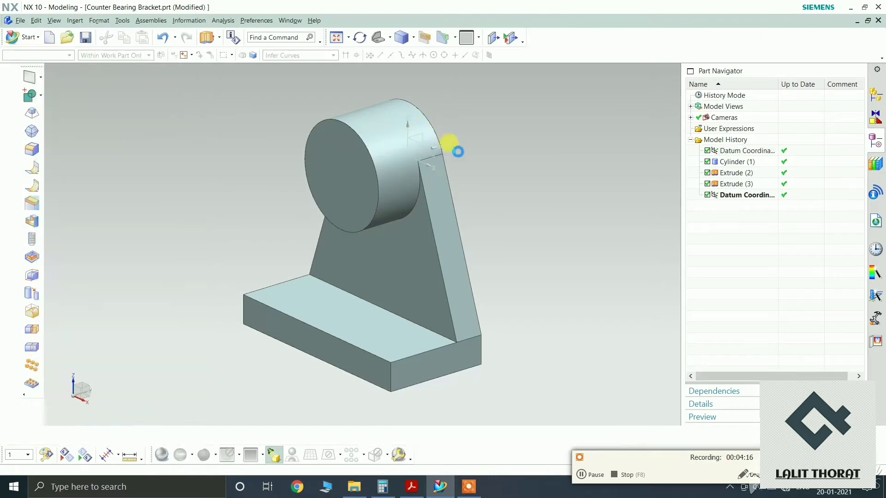
{"action": "left_click", "coordinate": [12, 275]}
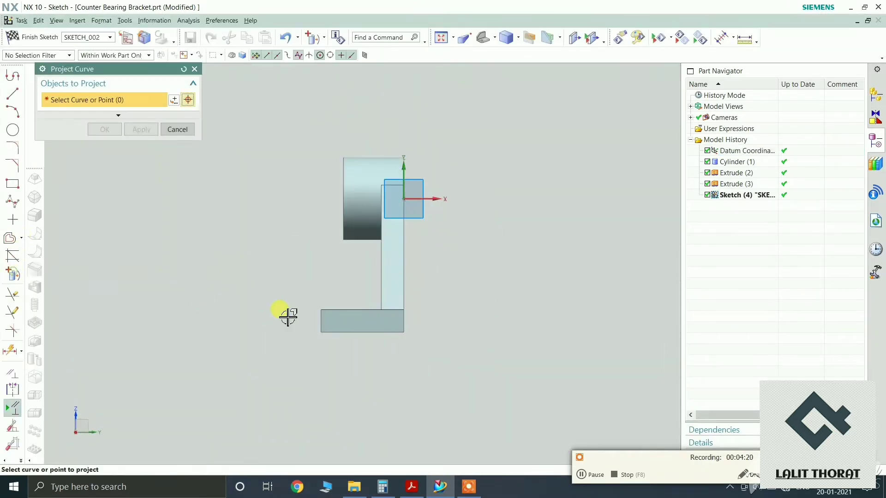
{"action": "left_click", "coordinate": [352, 310]}
{"action": "left_click", "coordinate": [378, 256]}
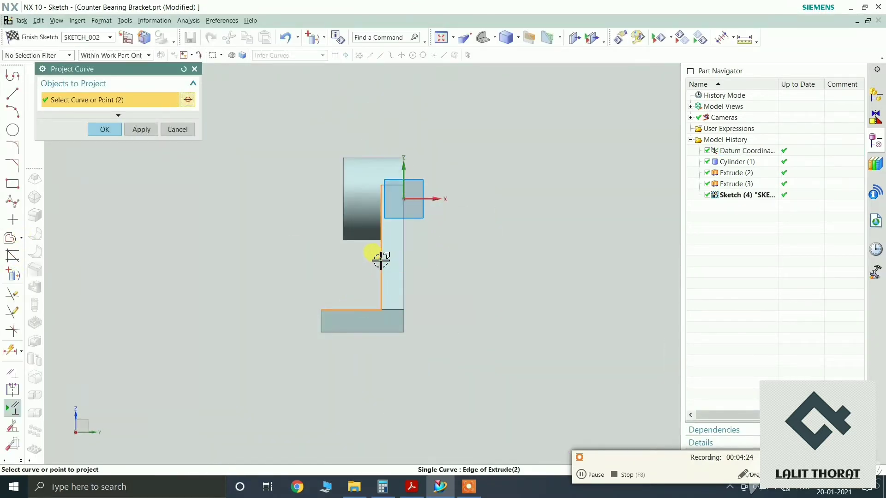
{"action": "scroll", "coordinate": [323, 227], "scroll_direction": "up", "scroll_amount": 3}
{"action": "left_click", "coordinate": [104, 129]}
Project the boss's left edge and draw a 120-long horizontal line.
{"action": "left_click", "coordinate": [13, 94]}
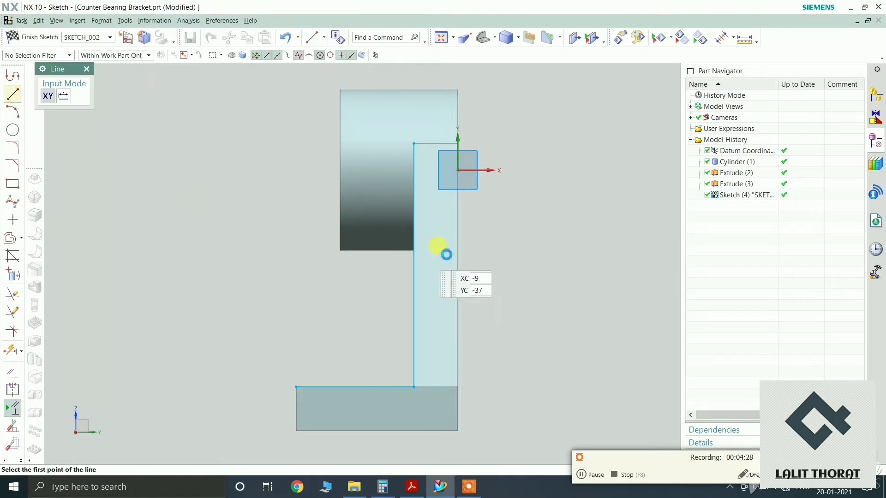
{"action": "left_click", "coordinate": [12, 275]}
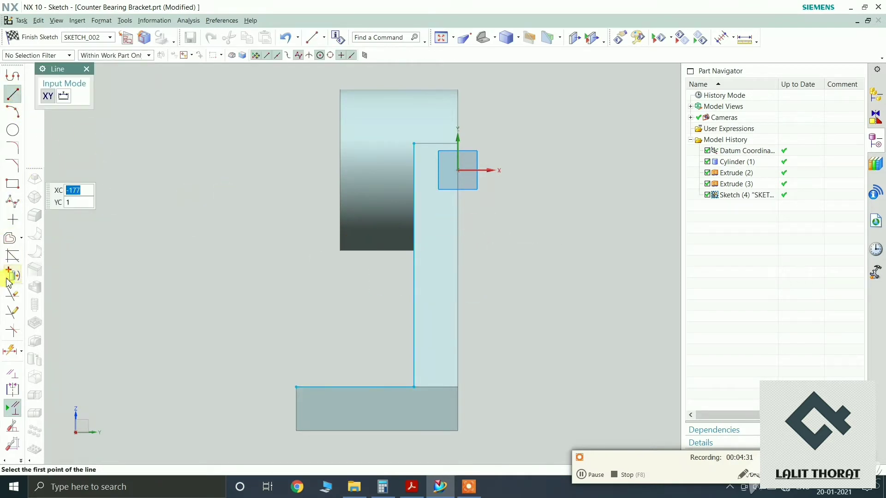
{"action": "left_click", "coordinate": [340, 188]}
{"action": "left_click", "coordinate": [104, 129]}
{"action": "left_click", "coordinate": [12, 94]}
{"action": "left_click", "coordinate": [272, 216]}
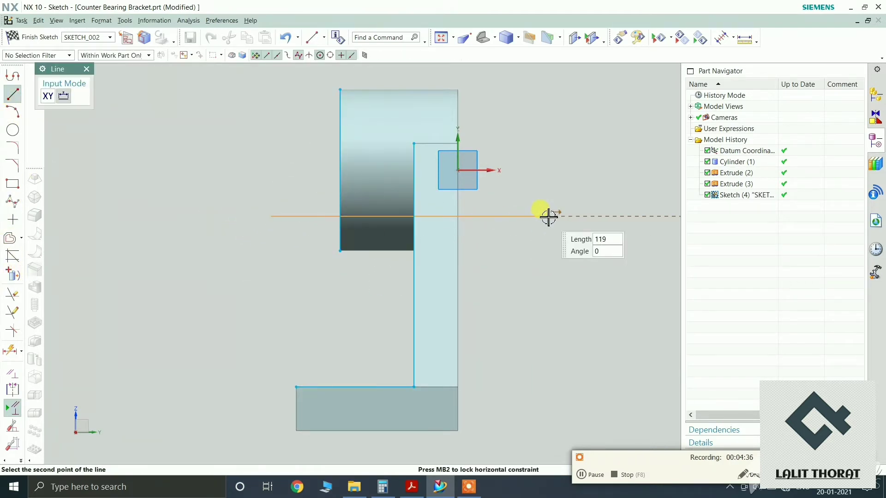
{"action": "type", "text": "120"}
{"action": "key", "text": "Return"}
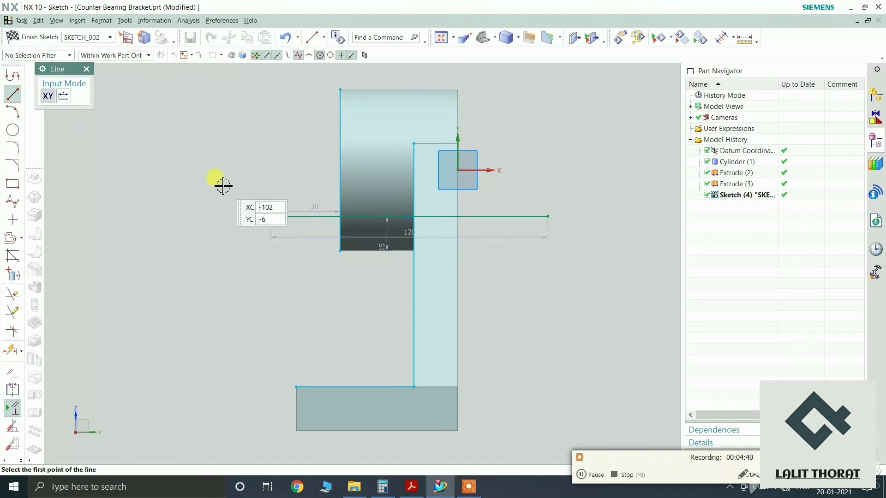
Dimension the horizontal line 38.1/2 from the X axis.
{"action": "scroll", "coordinate": [224, 185], "scroll_direction": "down", "scroll_amount": 1}
{"action": "left_click", "coordinate": [12, 352]}
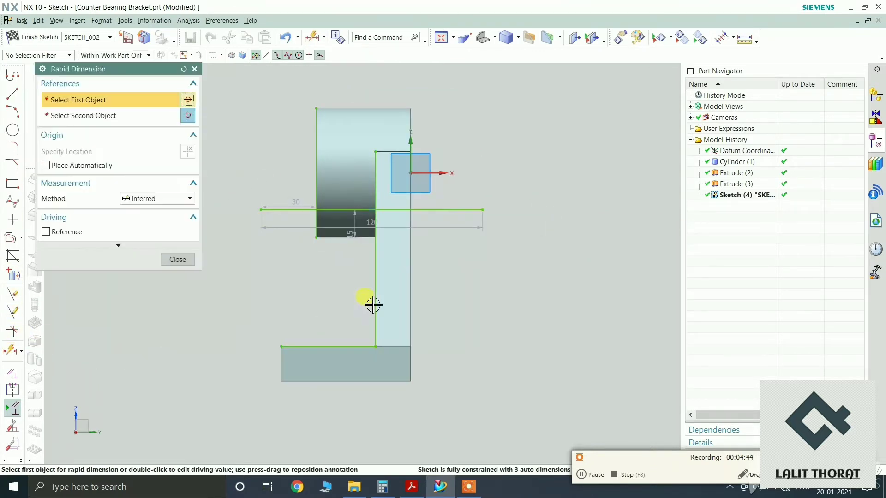
{"action": "scroll", "coordinate": [434, 174], "scroll_direction": "up", "scroll_amount": 1}
{"action": "left_click", "coordinate": [442, 174]}
{"action": "left_click", "coordinate": [443, 218]}
{"action": "left_click", "coordinate": [526, 191]}
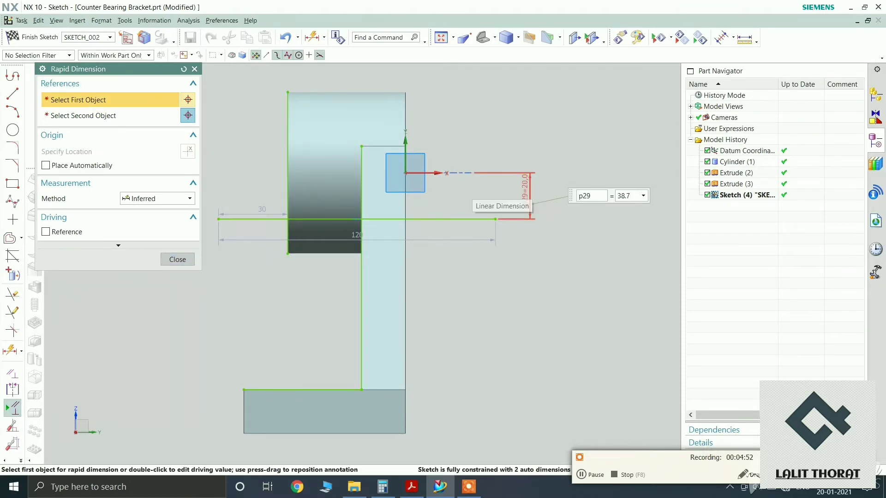
{"action": "type", "text": "2"}
{"action": "key", "text": "Return"}
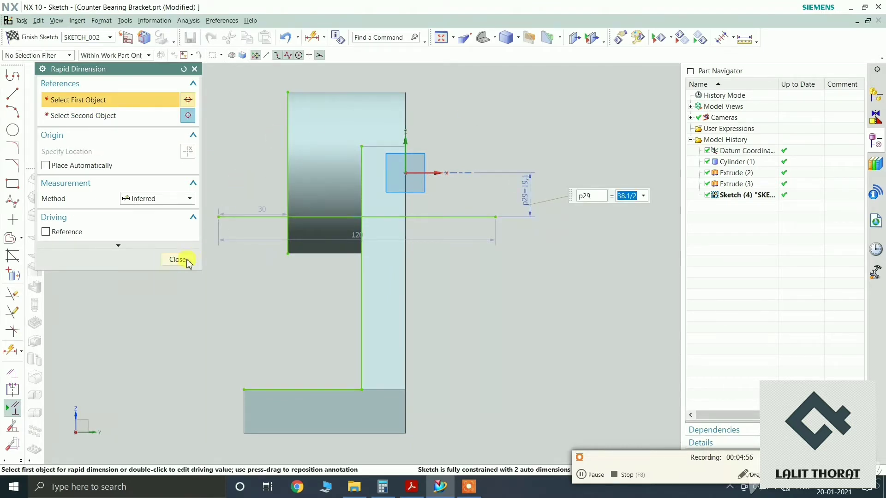
{"action": "left_click", "coordinate": [177, 259]}
Draw the sloped rib line from boss to base, trim the horizontal line's ends, and finish.
{"action": "left_click", "coordinate": [13, 94]}
{"action": "left_click", "coordinate": [287, 253]}
{"action": "left_click", "coordinate": [243, 390]}
{"action": "key", "text": "t"}
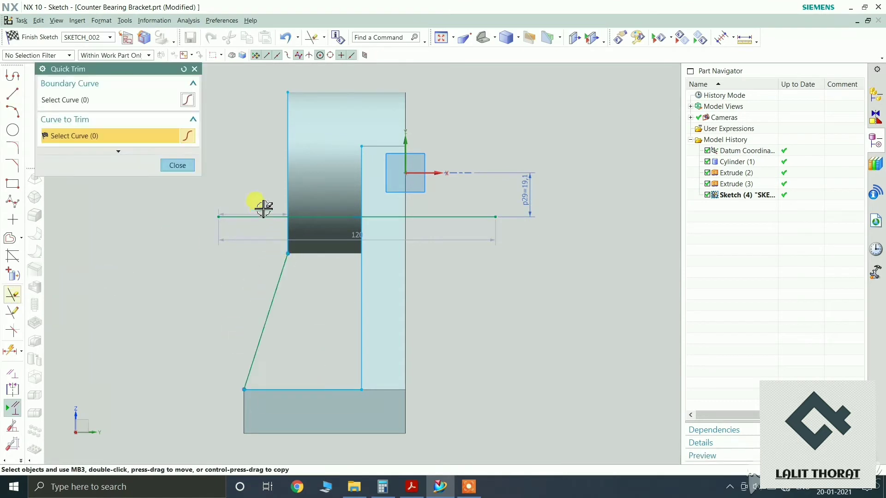
{"action": "left_click", "coordinate": [253, 217]}
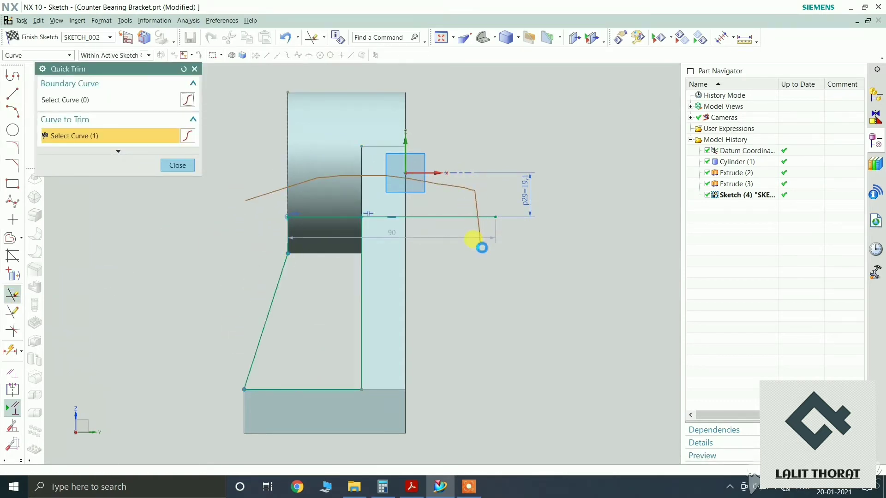
{"action": "left_click_drag", "start_coordinate": [477, 193], "coordinate": [479, 242]}
{"action": "scroll", "coordinate": [480, 243], "scroll_direction": "up", "scroll_amount": 2}
{"action": "left_click", "coordinate": [34, 37]}
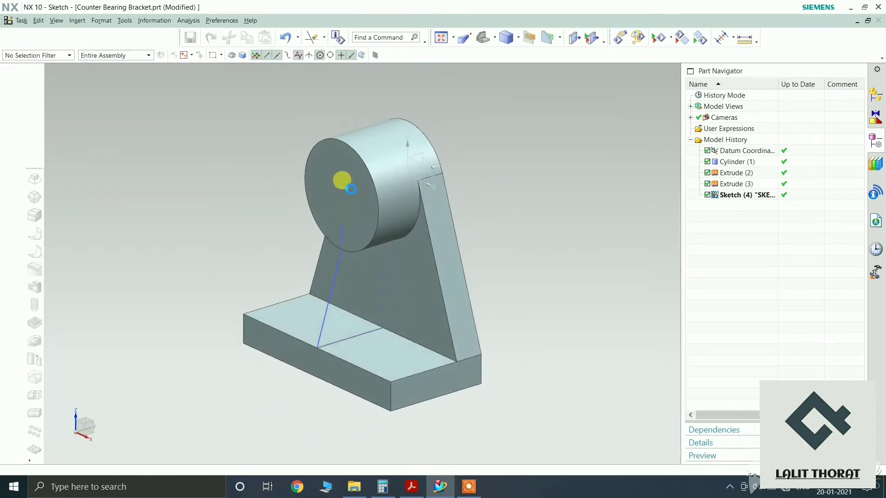
Extrude the rib sketch symmetrically from -9.5 to 9.5 mm, united with the bracket.
{"action": "key", "text": "x"}
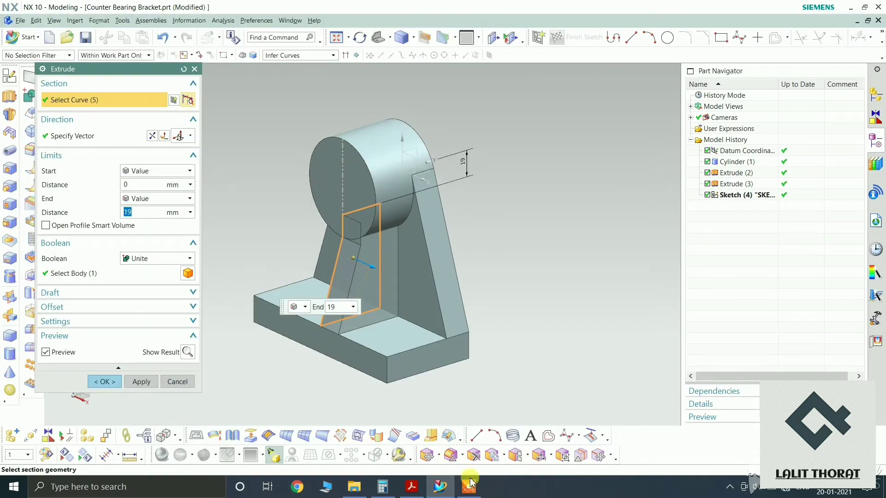
{"action": "left_click", "coordinate": [413, 488]}
{"action": "left_click", "coordinate": [414, 487]}
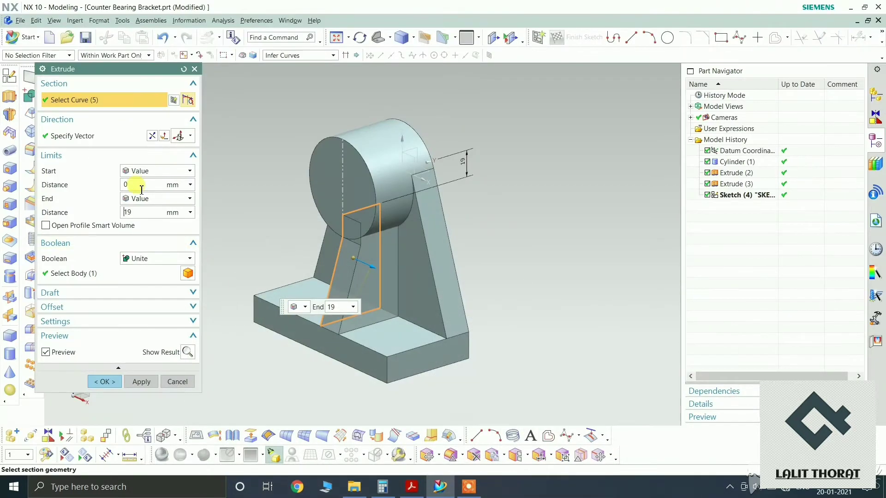
{"action": "left_click", "coordinate": [139, 185]}
{"action": "type", "text": "-9.5"}
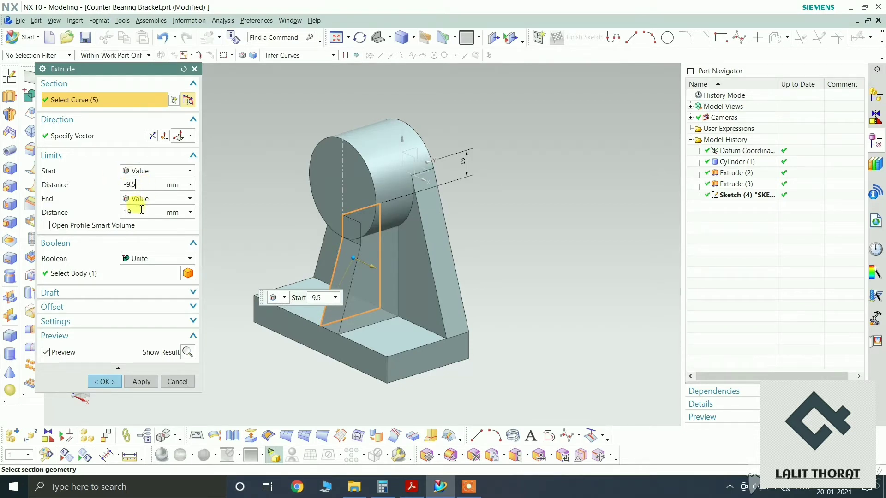
{"action": "left_click", "coordinate": [124, 212]}
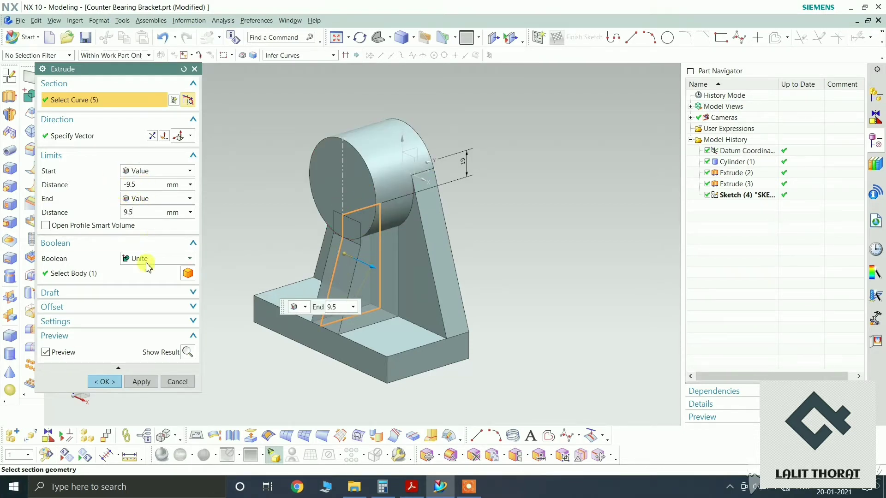
{"action": "left_click", "coordinate": [157, 275]}
{"action": "left_click", "coordinate": [105, 382]}
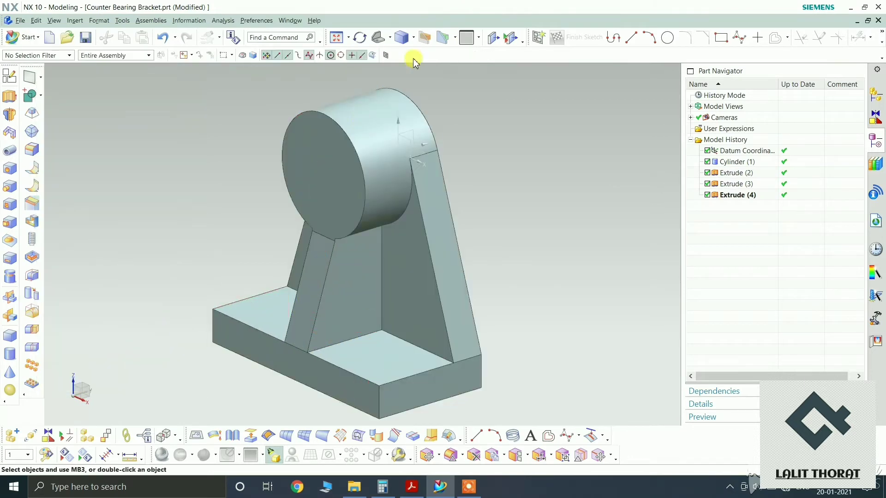
Orbit to inspect the rib and recheck the reference drawing.
{"action": "left_click", "coordinate": [359, 37]}
{"action": "mouse_move", "coordinate": [332, 139]}
{"action": "left_mouse_down"}
{"action": "mouse_move", "coordinate": [288, 125]}
{"action": "mouse_move", "coordinate": [317, 123]}
{"action": "mouse_move", "coordinate": [312, 103]}
{"action": "mouse_move", "coordinate": [361, 115]}
{"action": "left_mouse_up"}
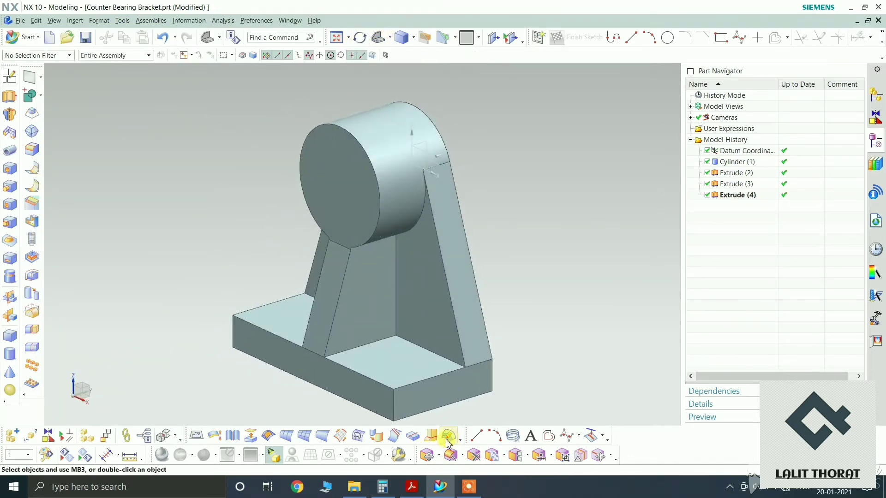
{"action": "left_click", "coordinate": [412, 487]}
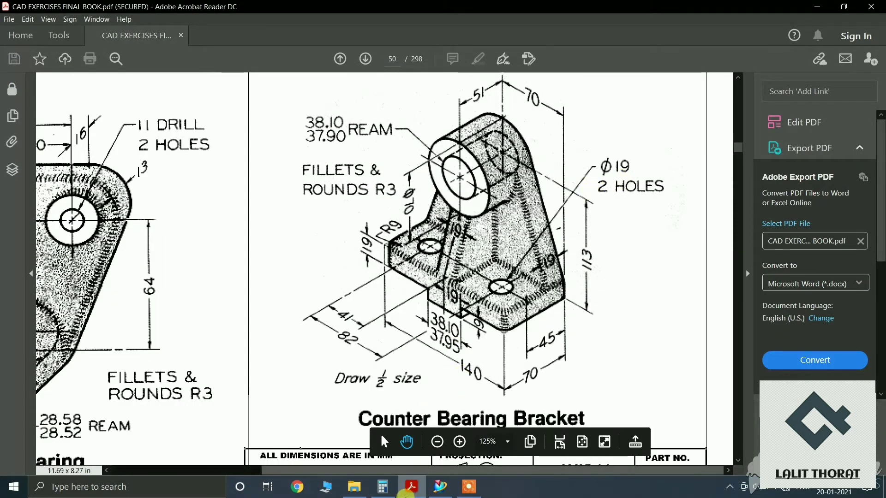
{"action": "left_click", "coordinate": [441, 486]}
{"action": "left_click", "coordinate": [115, 253]}
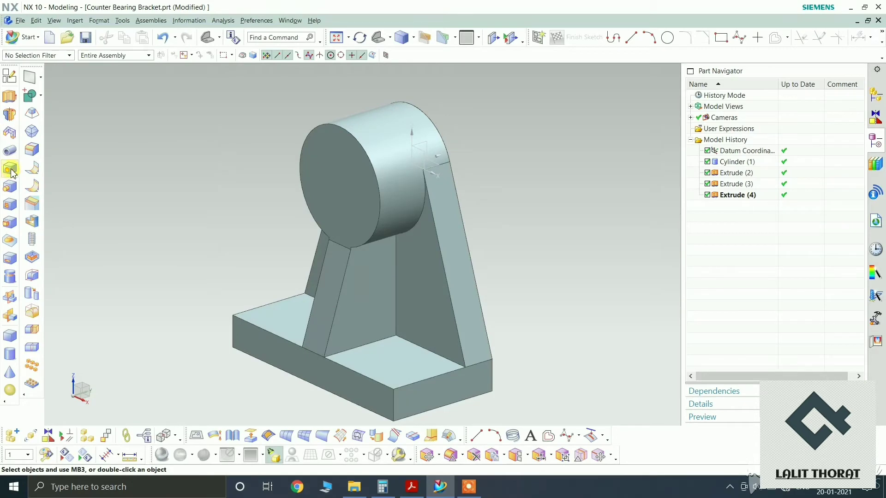
Start the hole's point sketch on the base plate's top face, checking the drawing for its position.
{"action": "left_click", "coordinate": [399, 361]}
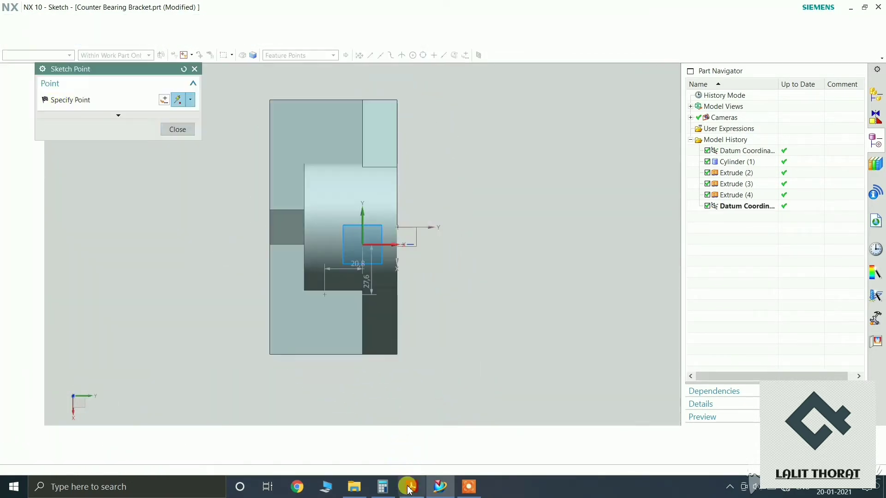
{"action": "left_click", "coordinate": [408, 487]}
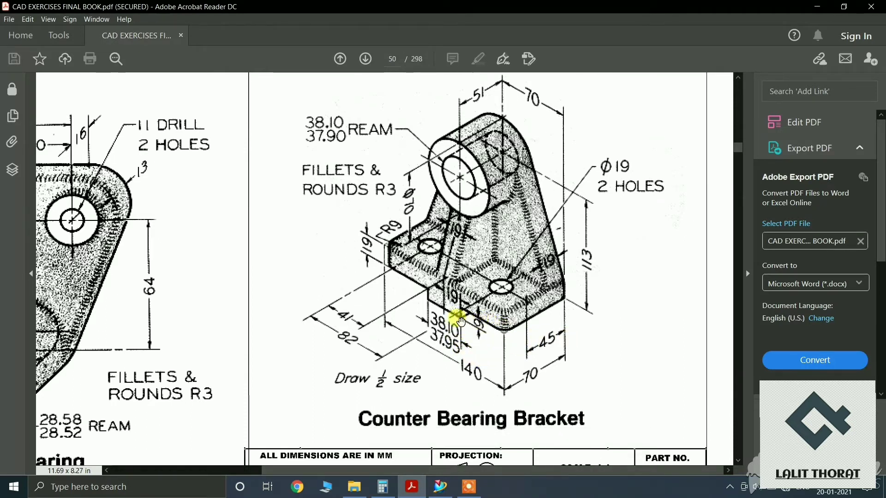
{"action": "left_click", "coordinate": [440, 487]}
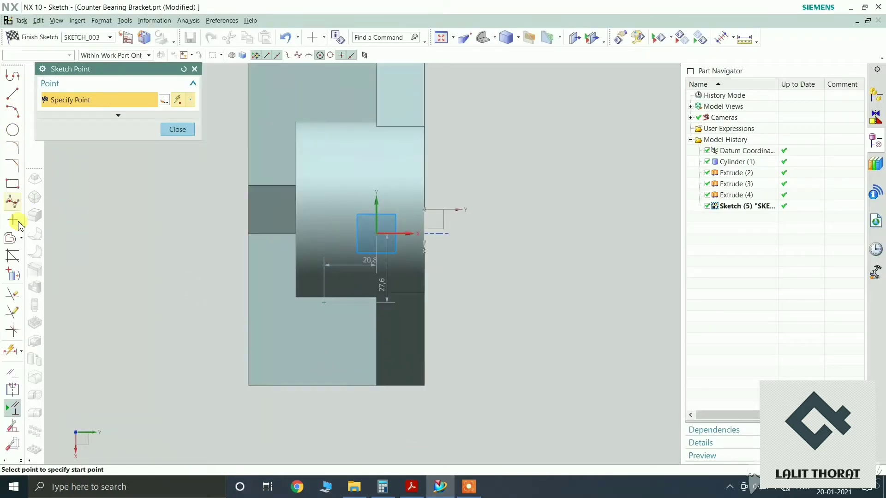
Dimension the hole point from the base's bottom edge, then delete that misplaced dimension.
{"action": "left_click", "coordinate": [10, 351]}
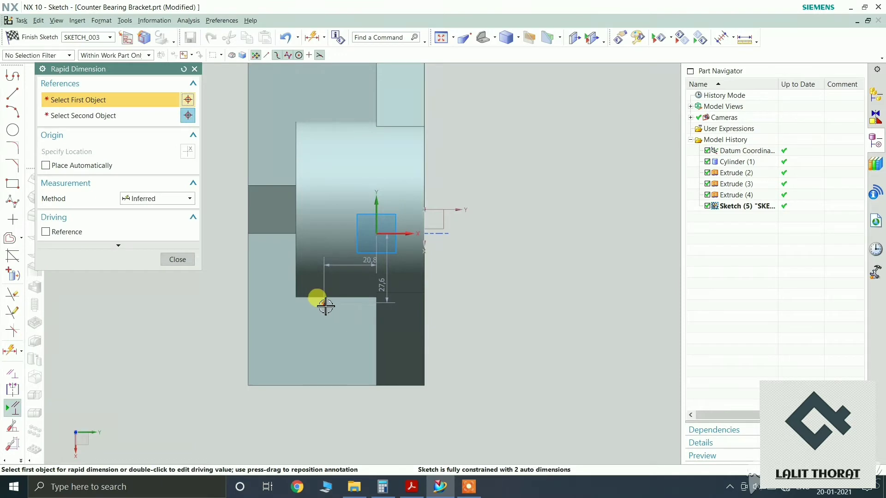
{"action": "left_click", "coordinate": [325, 306]}
{"action": "left_click", "coordinate": [326, 385]}
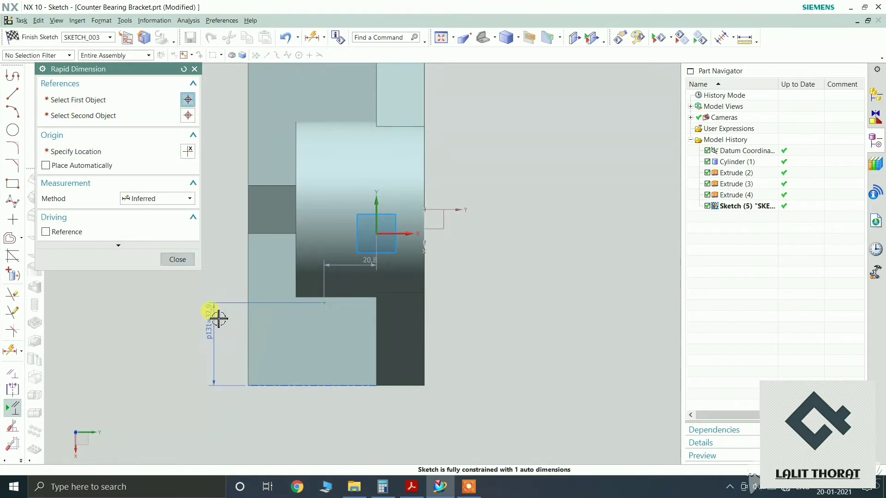
{"action": "left_click", "coordinate": [218, 318]}
{"action": "left_click", "coordinate": [412, 488]}
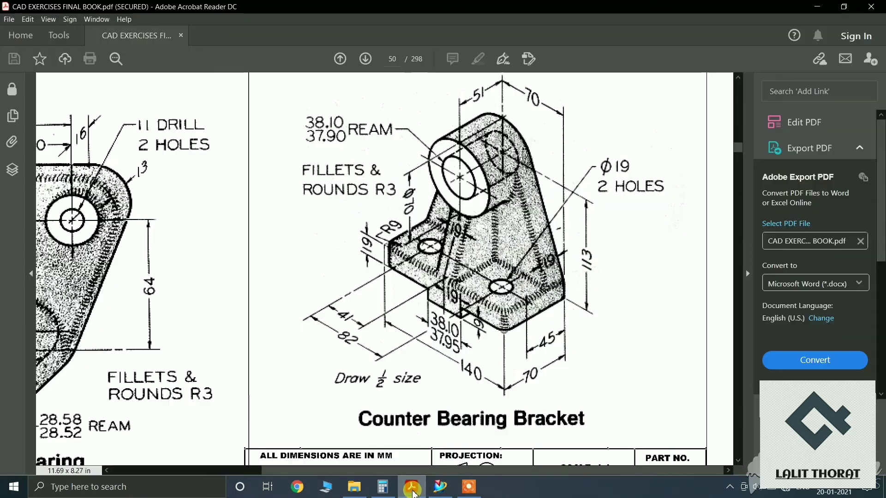
{"action": "left_click", "coordinate": [412, 488]}
{"action": "left_click", "coordinate": [412, 488]}
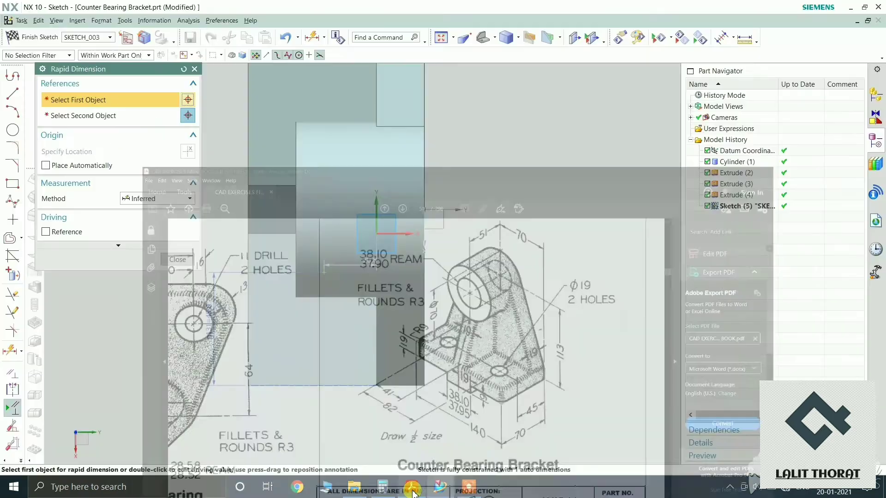
{"action": "left_click", "coordinate": [413, 490]}
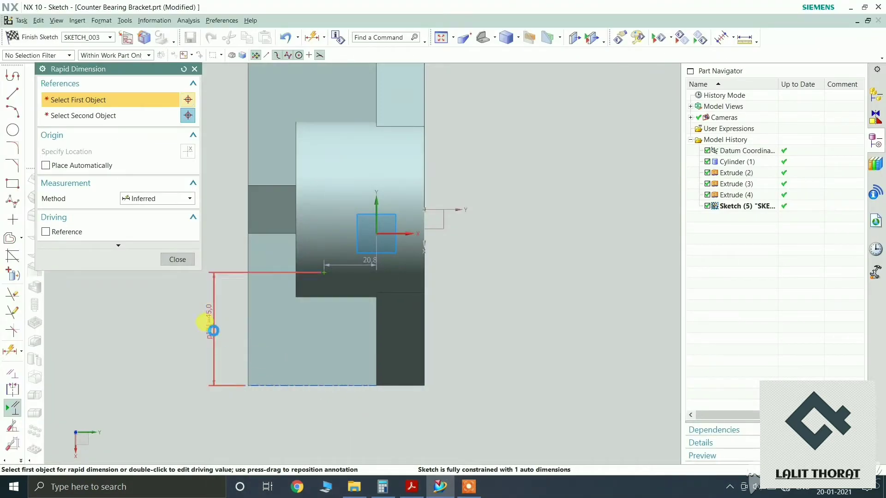
{"action": "left_click", "coordinate": [219, 330]}
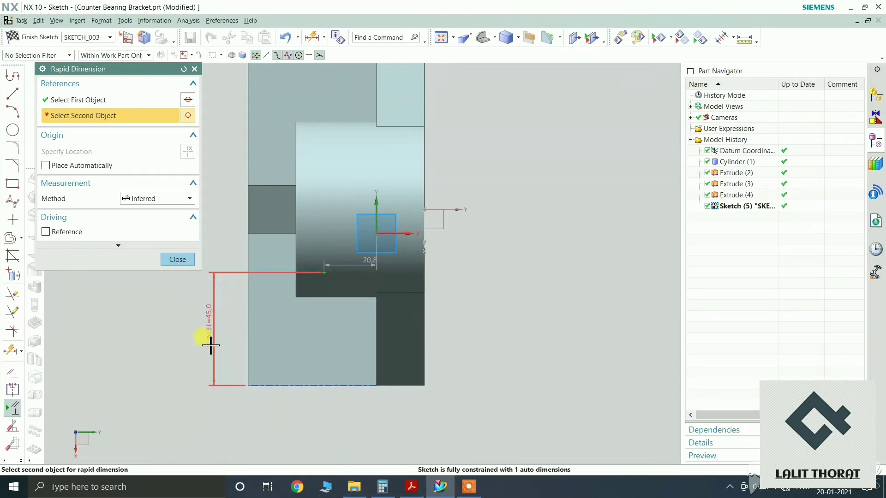
{"action": "key", "text": "Escape"}
{"action": "key", "text": "Delete"}
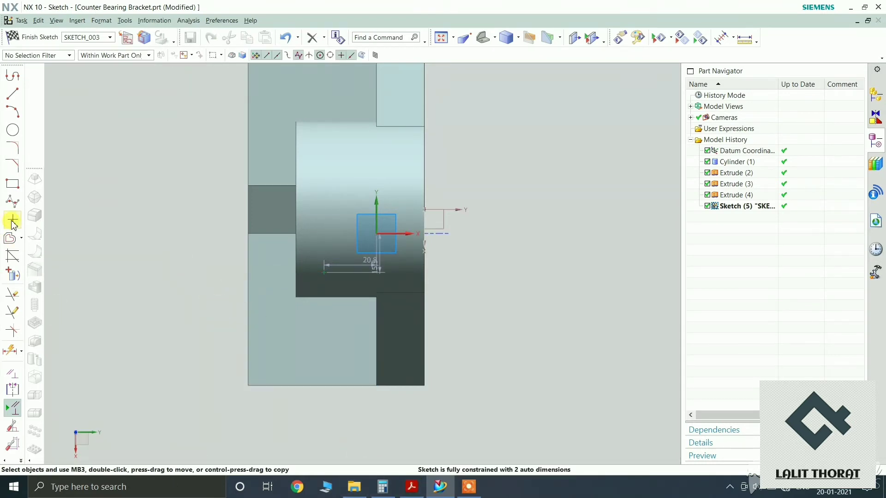
Dimension the hole point 41 mm from the sketch's horizontal axis.
{"action": "key", "text": "d"}
{"action": "left_click", "coordinate": [411, 230]}
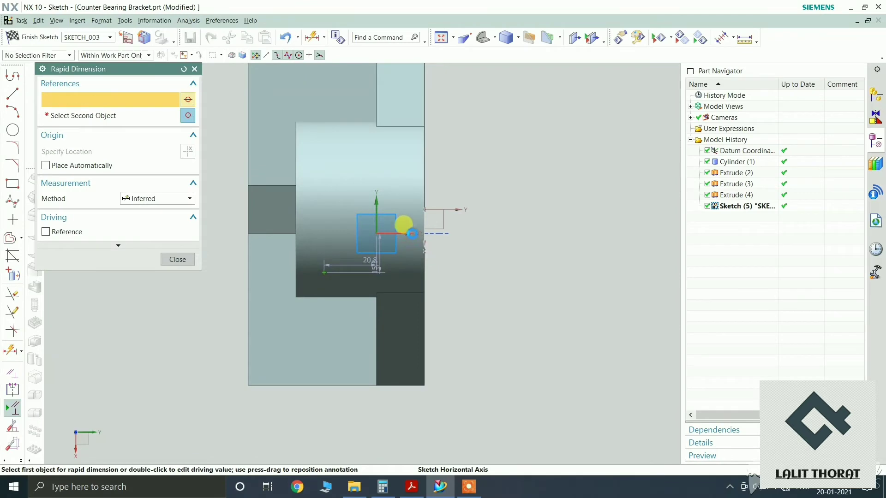
{"action": "left_click", "coordinate": [417, 269]}
{"action": "left_click", "coordinate": [512, 260]}
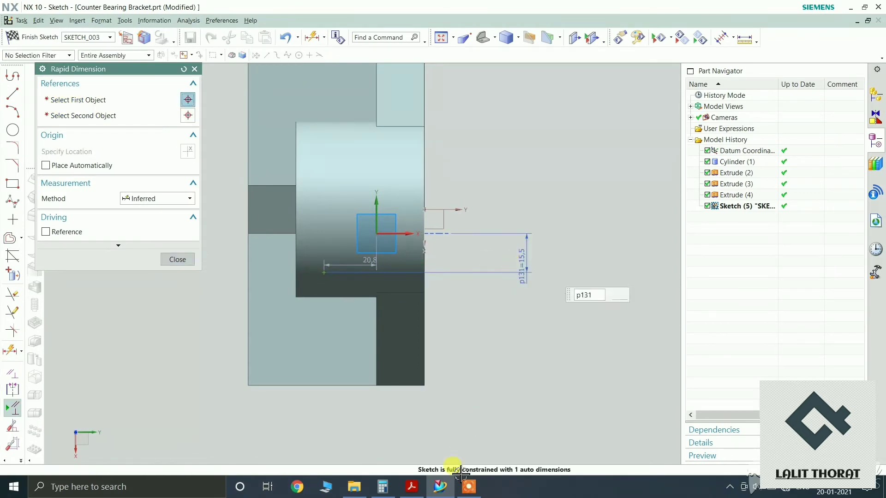
{"action": "left_click", "coordinate": [411, 487]}
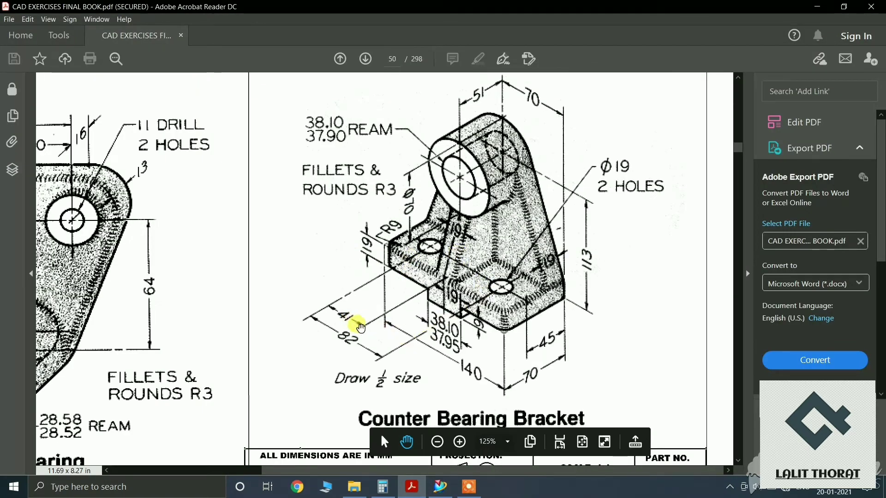
{"action": "left_click", "coordinate": [440, 486]}
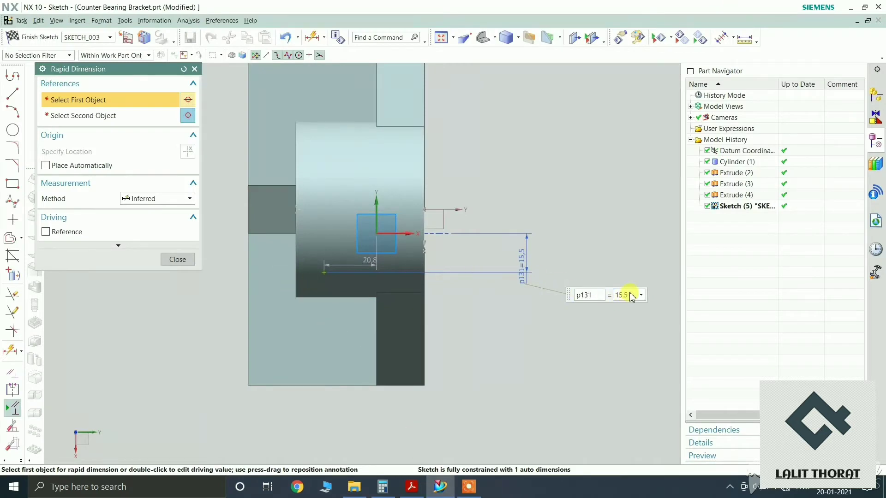
{"action": "type", "text": "41"}
{"action": "key", "text": "Return"}
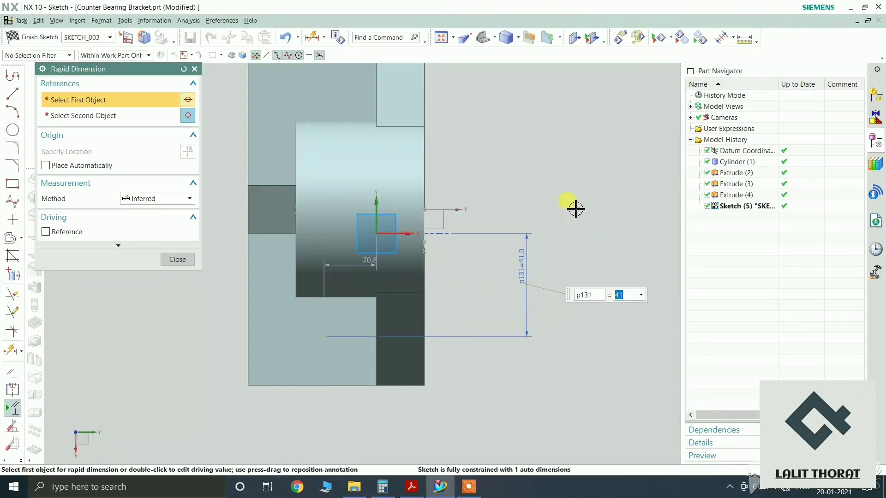
Add the 45 mm horizontal offset from the base's right edge and finish the point sketch.
{"action": "left_click", "coordinate": [325, 337]}
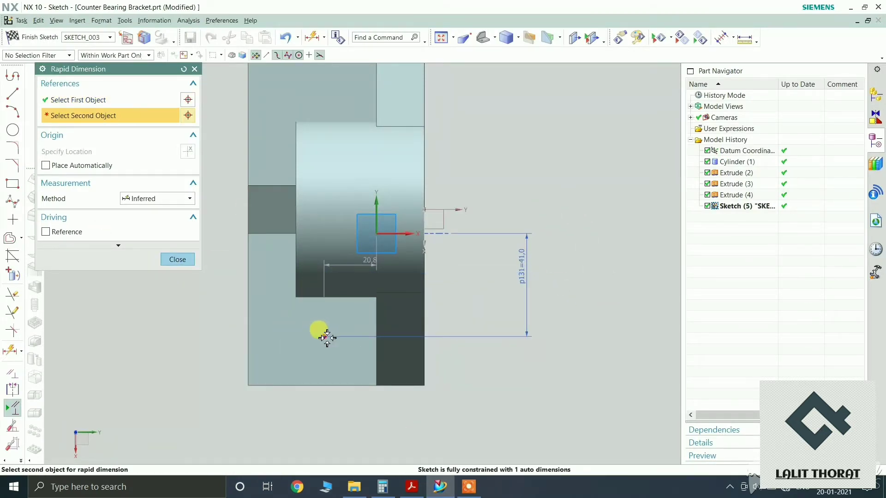
{"action": "key", "text": "Escape"}
{"action": "key", "text": "d"}
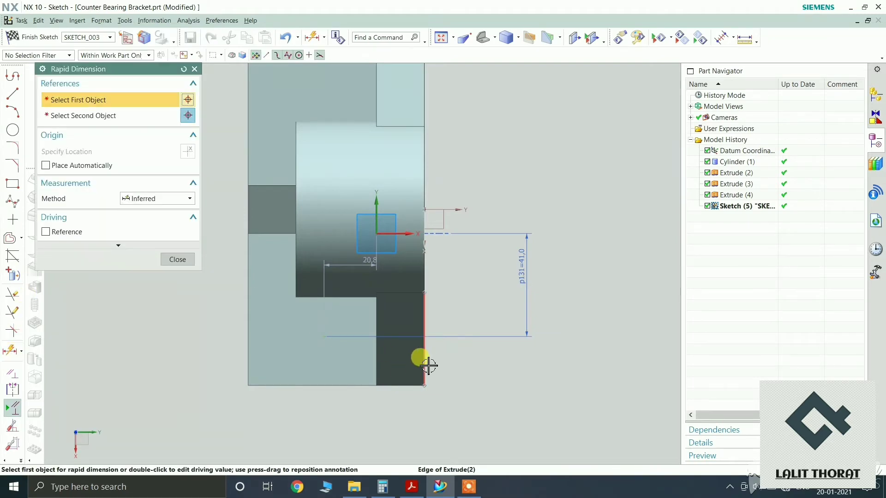
{"action": "left_click", "coordinate": [324, 338]}
{"action": "left_click", "coordinate": [369, 436]}
{"action": "left_click", "coordinate": [411, 487]}
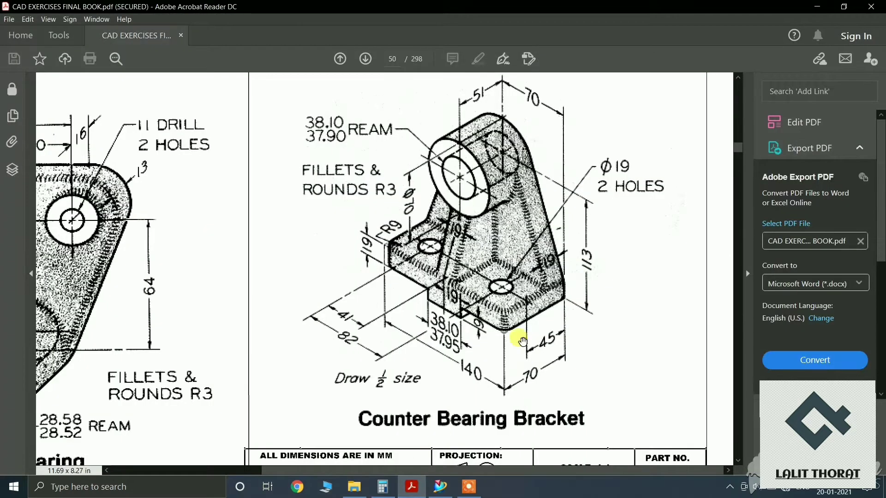
{"action": "left_click", "coordinate": [440, 487]}
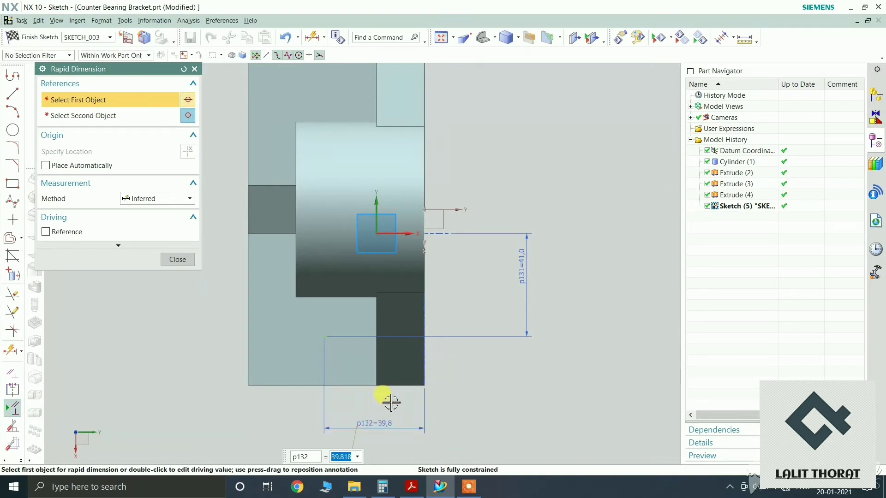
{"action": "key", "text": "Return"}
{"action": "left_click", "coordinate": [177, 260]}
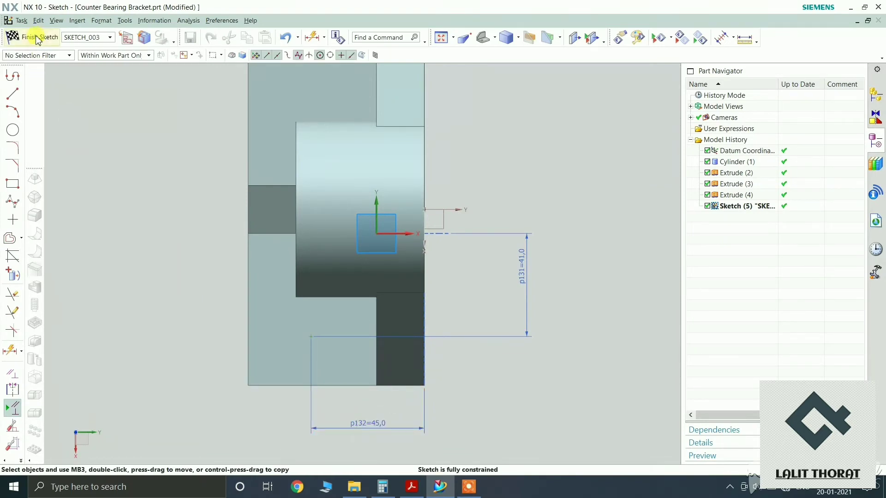
{"action": "left_click", "coordinate": [32, 37]}
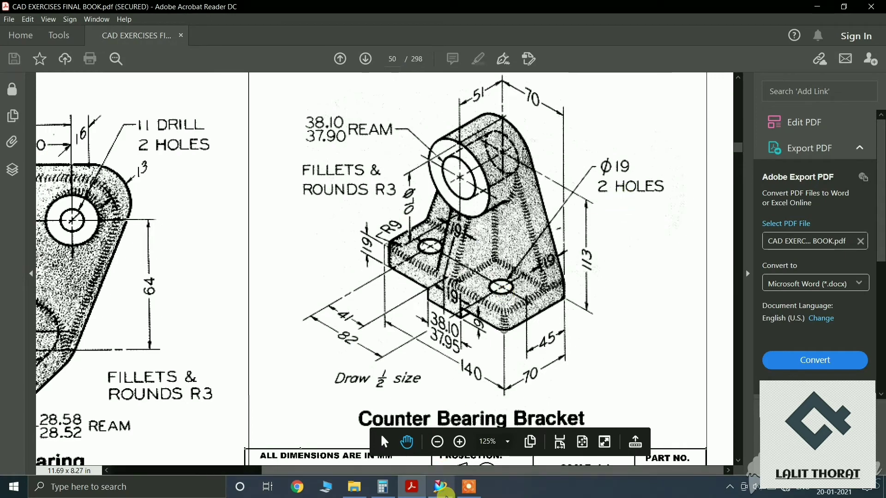
Create the 19 mm through hole and mirror it about the YZ datum plane.
{"action": "left_click", "coordinate": [442, 489]}
{"action": "type", "text": "19"}
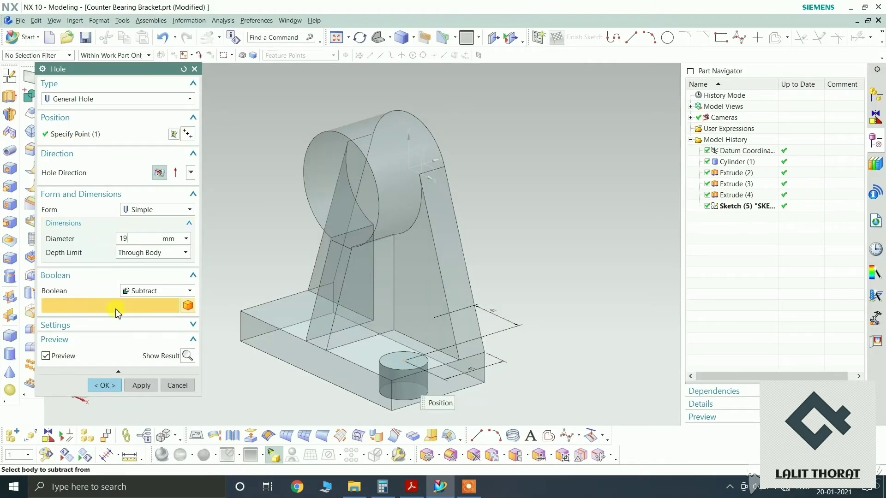
{"action": "left_click", "coordinate": [104, 386]}
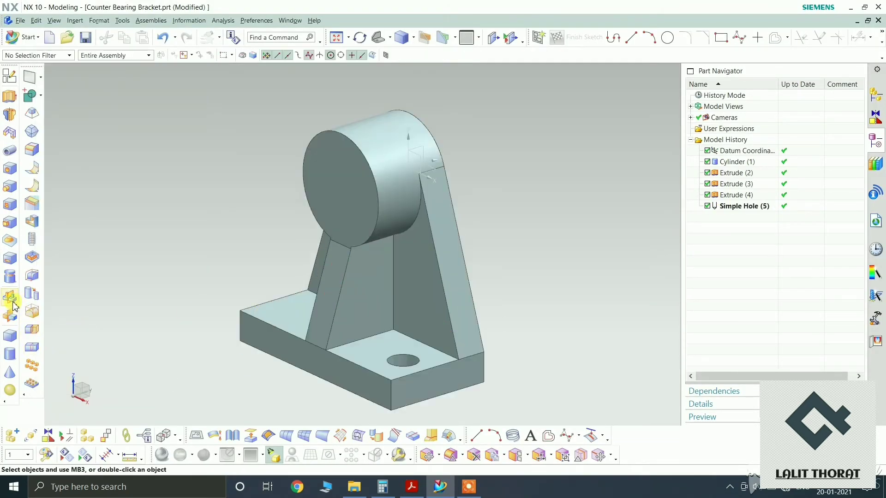
{"action": "left_click", "coordinate": [15, 309]}
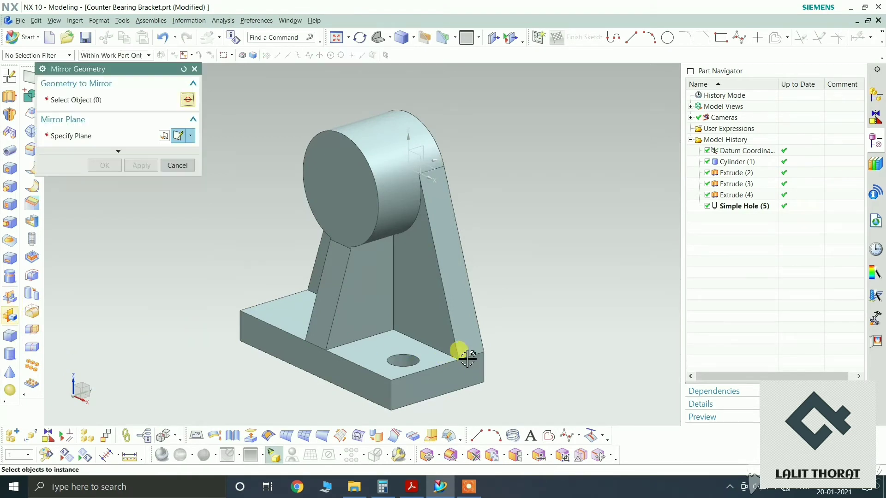
{"action": "middle_click", "coordinate": [437, 167]}
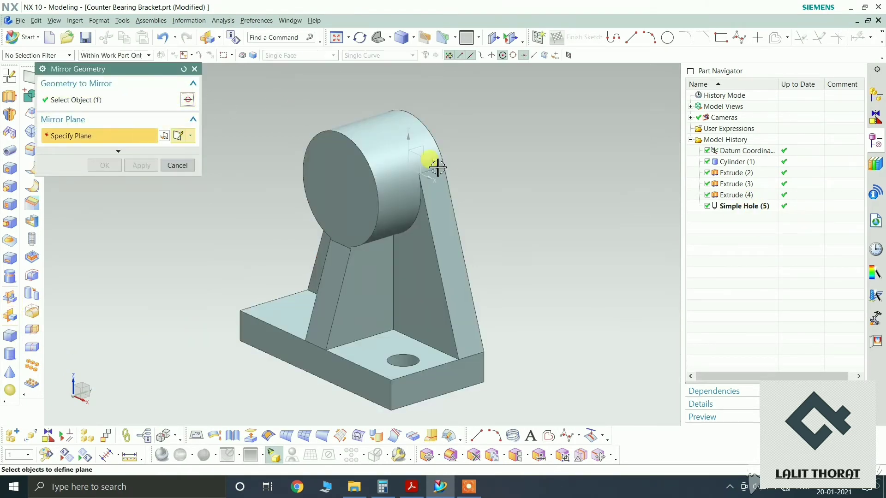
{"action": "left_click", "coordinate": [421, 145]}
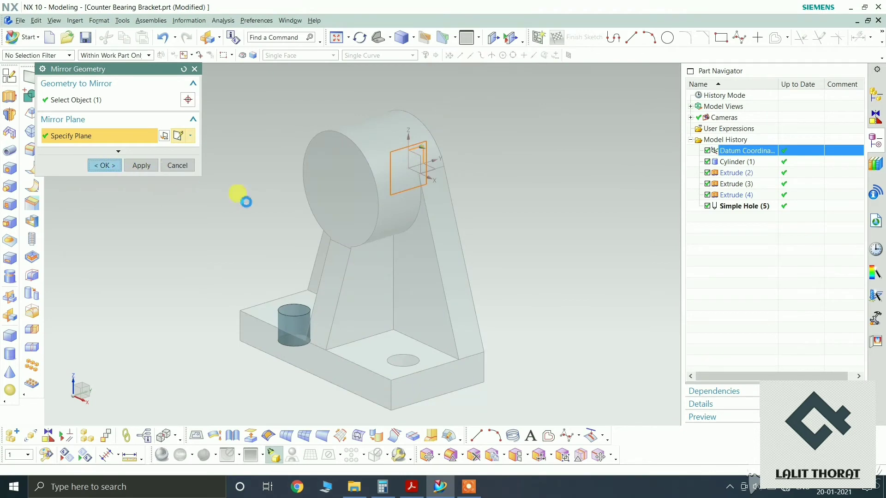
{"action": "middle_click", "coordinate": [328, 187]}
{"action": "left_click", "coordinate": [496, 206]}
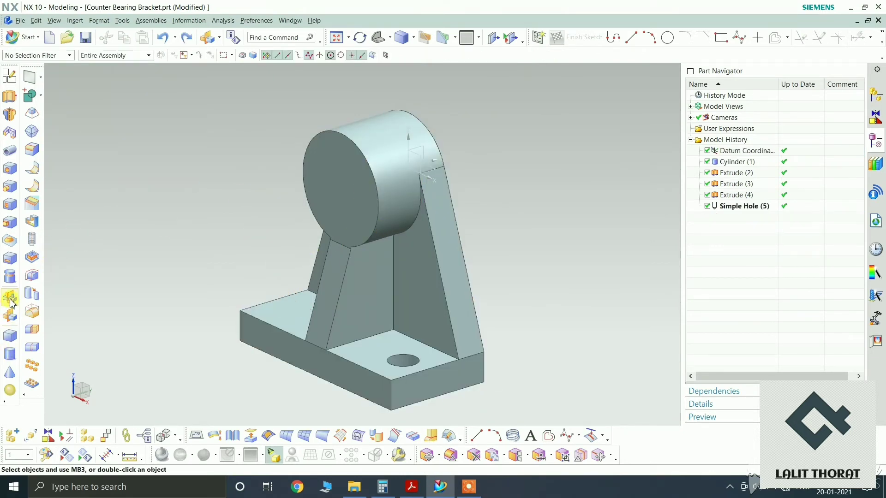
{"action": "left_click", "coordinate": [401, 360]}
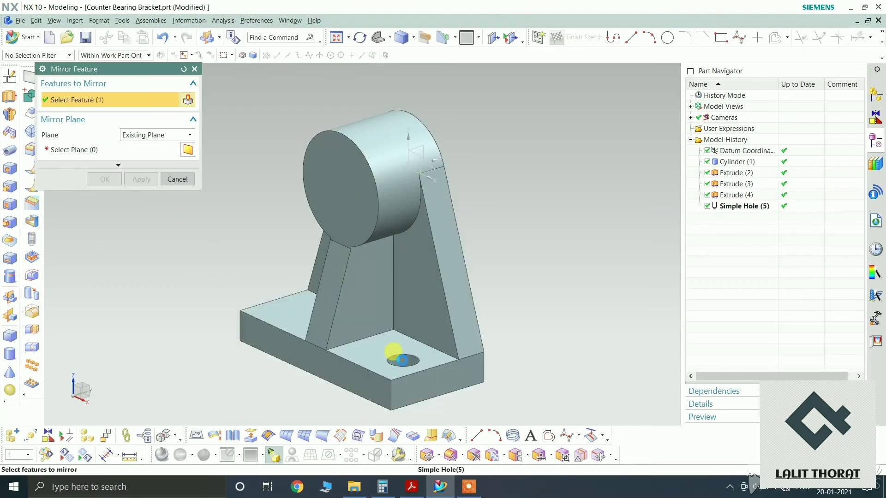
{"action": "left_click", "coordinate": [418, 146]}
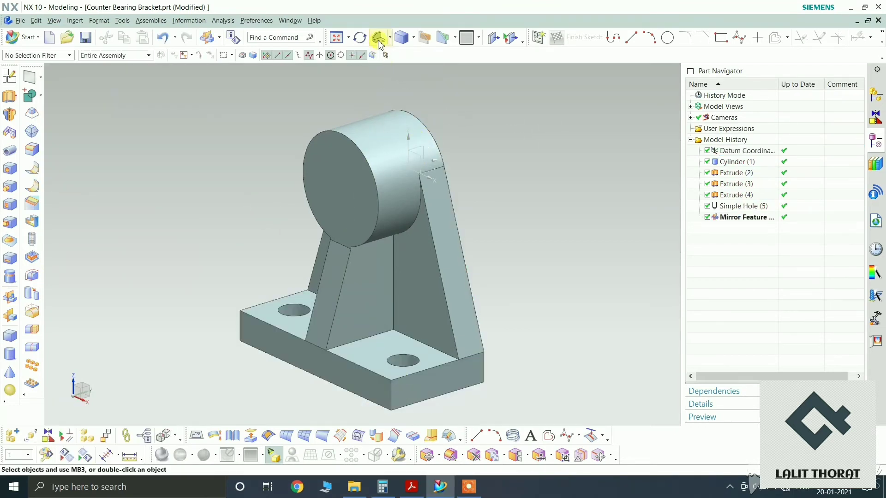
{"action": "scroll", "coordinate": [392, 346], "scroll_direction": "down", "scroll_amount": 1}
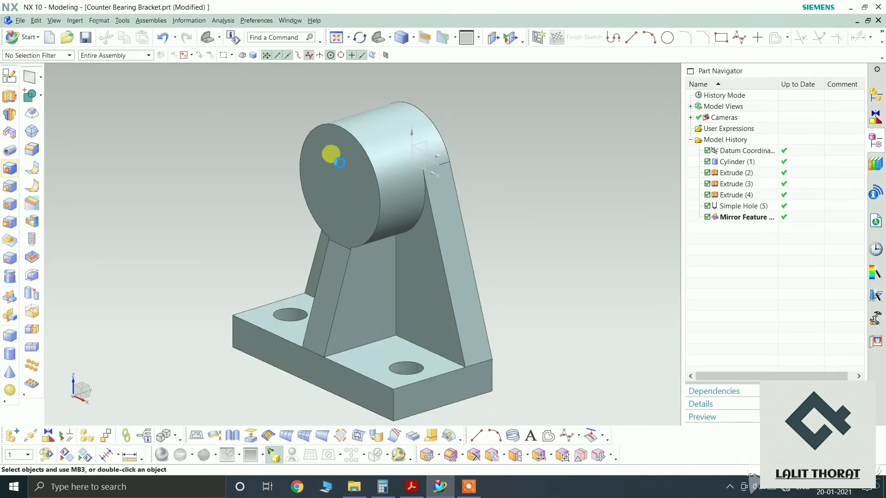
Bore a 38.1 mm through hole at the cylinder boss's arc centre, cutting the bracket body.
{"action": "left_click", "coordinate": [332, 145]}
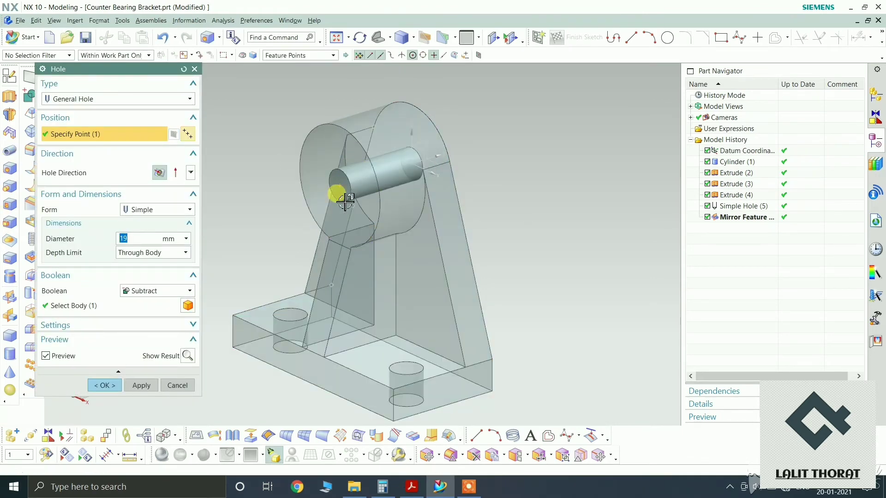
{"action": "left_click", "coordinate": [424, 482]}
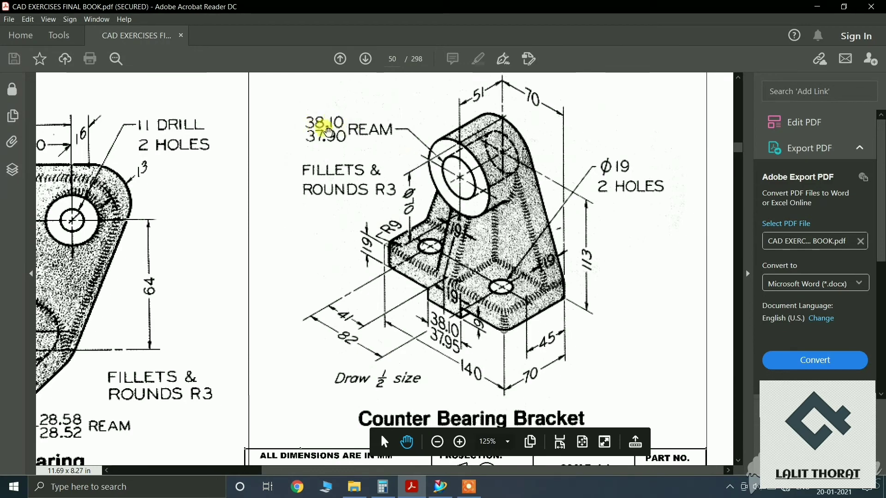
{"action": "left_click", "coordinate": [441, 487]}
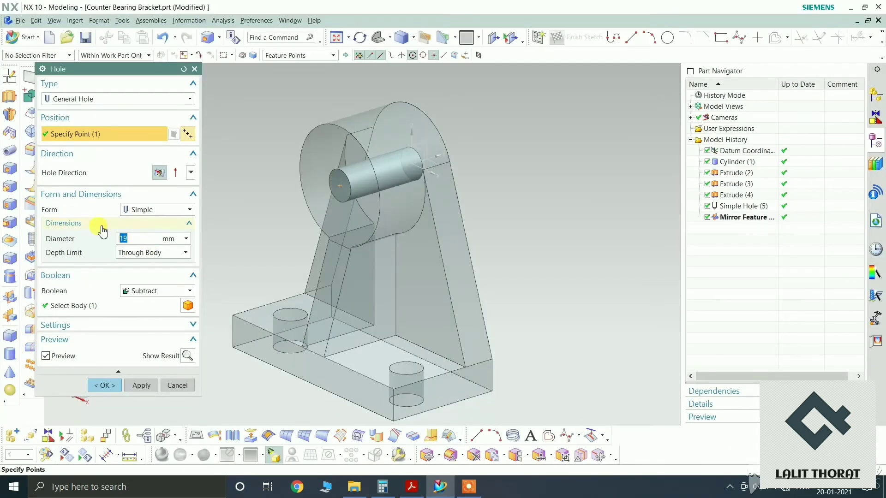
{"action": "left_click", "coordinate": [93, 307]}
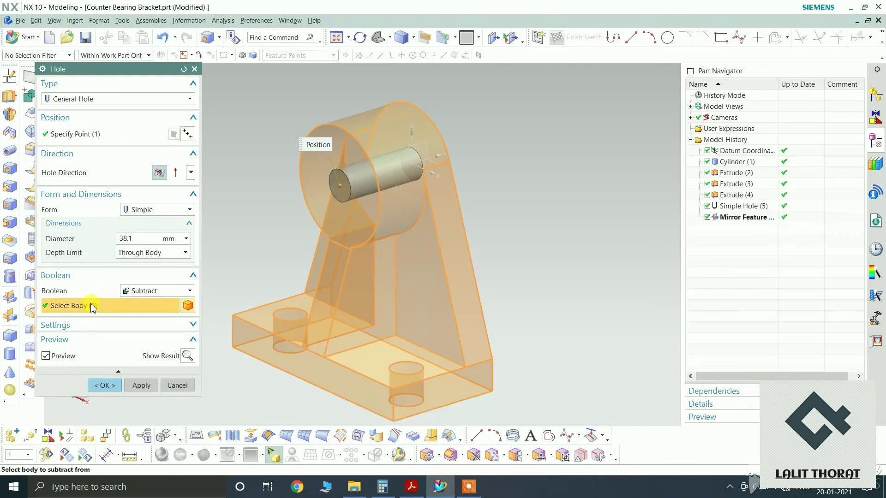
{"action": "left_click", "coordinate": [116, 386]}
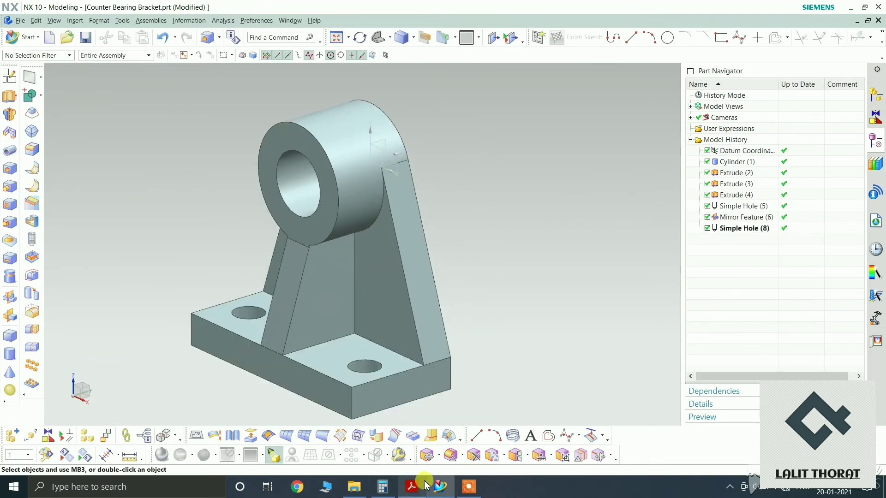
{"action": "left_click", "coordinate": [415, 488]}
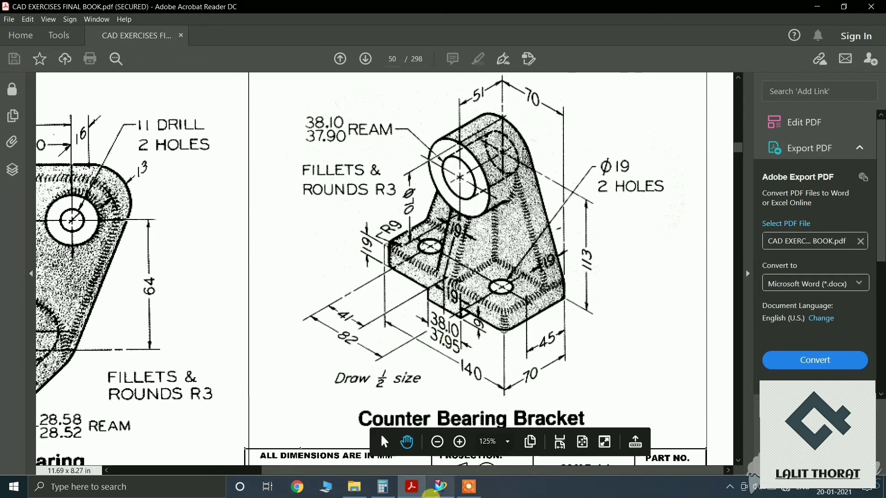
{"action": "left_click", "coordinate": [439, 488]}
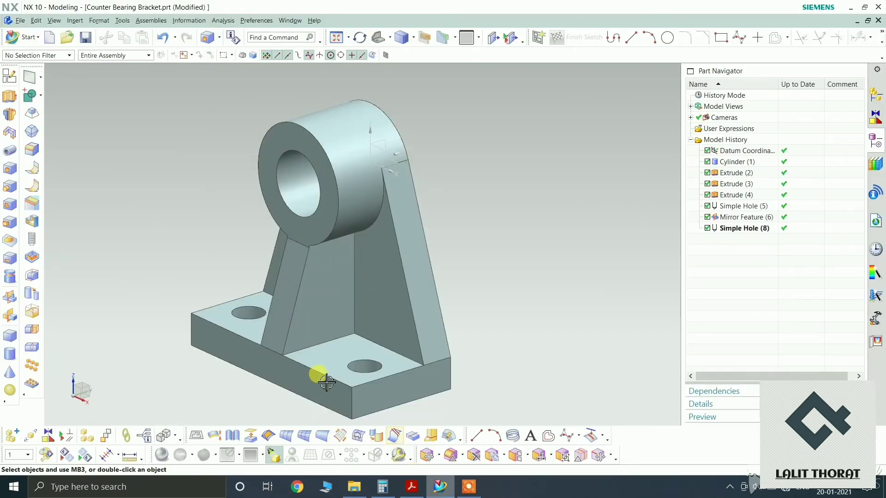
Start a sketch on the front face and draw a rectangle below the base.
{"action": "left_click", "coordinate": [9, 96]}
{"action": "left_click", "coordinate": [324, 368]}
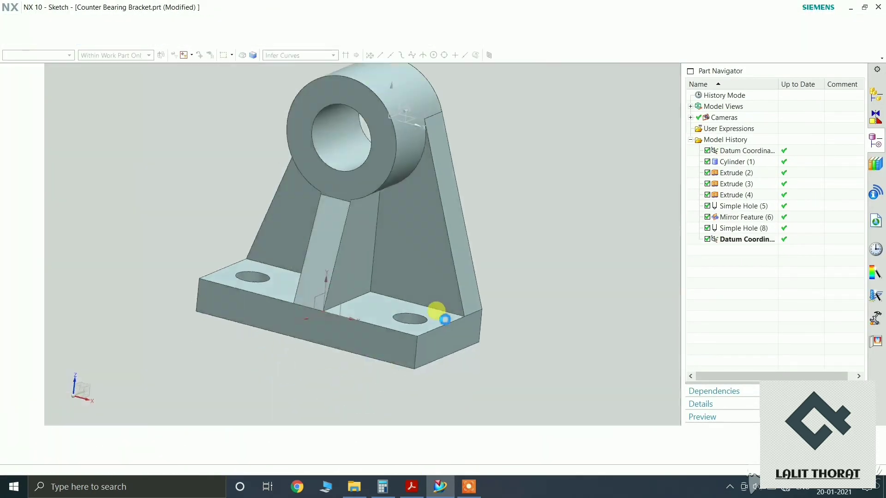
{"action": "left_click", "coordinate": [12, 184]}
{"action": "left_click", "coordinate": [313, 303]}
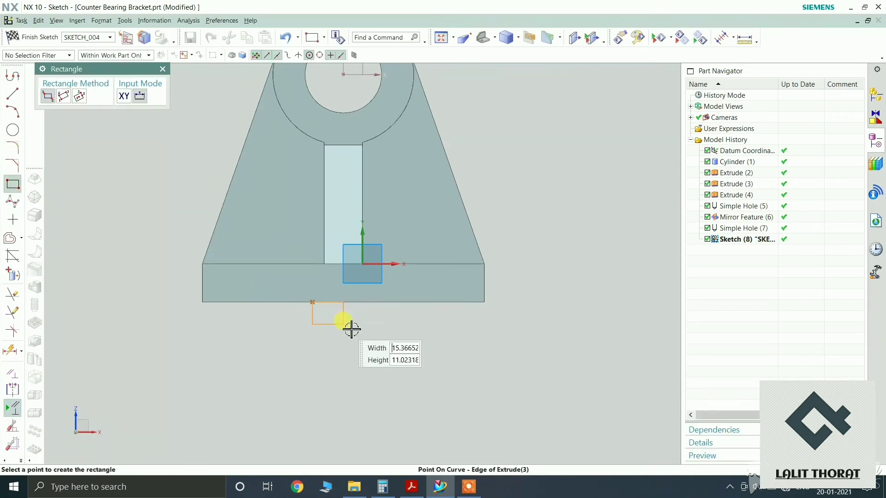
{"action": "left_click", "coordinate": [391, 341]}
Dimension the rectangle to 9 mm height and 38.1 mm width.
{"action": "left_click", "coordinate": [13, 352]}
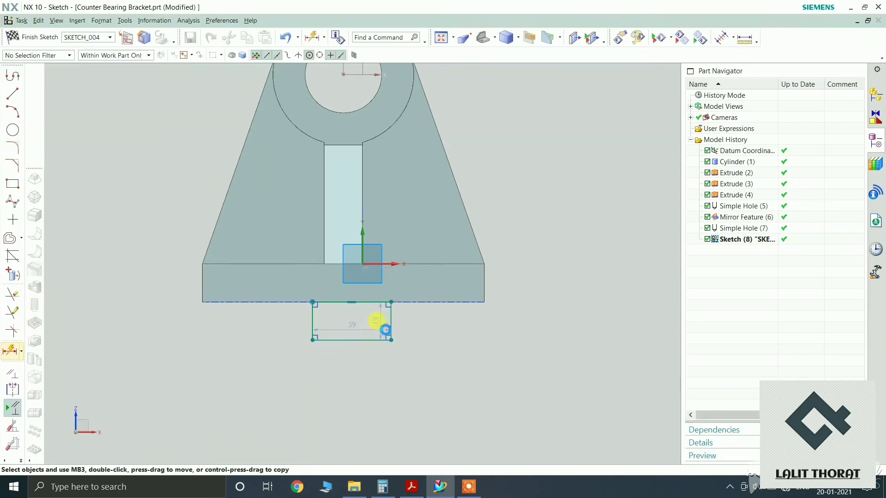
{"action": "left_click_drag", "start_coordinate": [376, 323], "coordinate": [454, 330]}
{"action": "key", "text": "Return"}
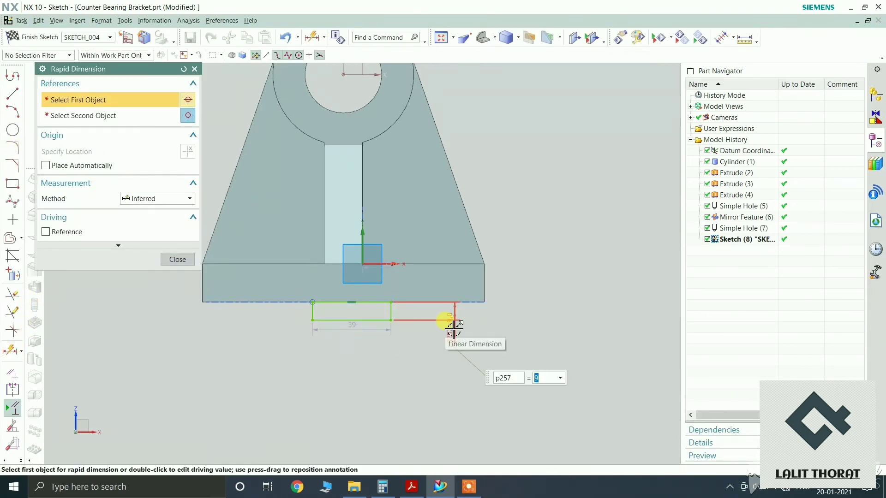
{"action": "left_click", "coordinate": [353, 321]}
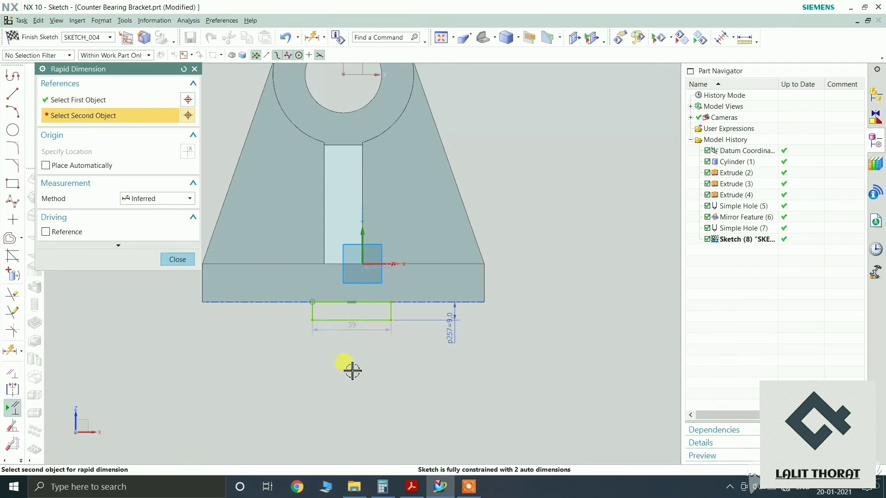
{"action": "left_click", "coordinate": [352, 328]}
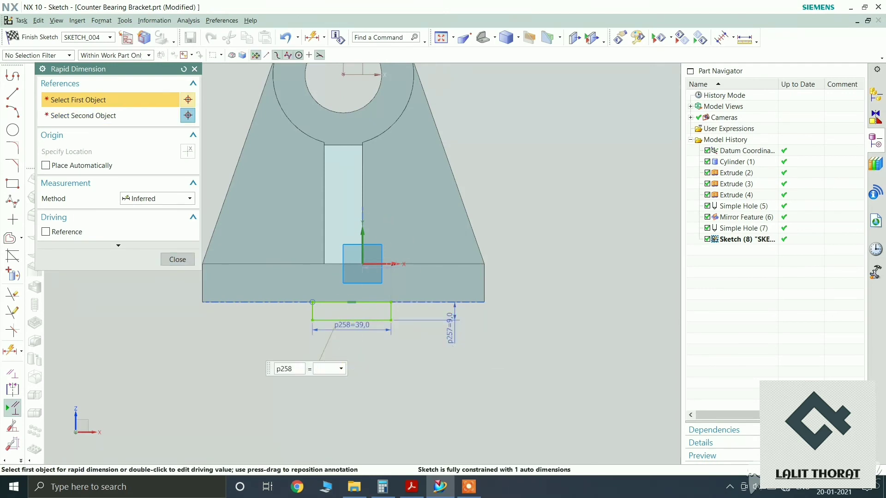
{"action": "type", "text": "381"}
{"action": "key", "text": "Return"}
{"action": "scroll", "coordinate": [462, 340], "scroll_direction": "up", "scroll_amount": 2}
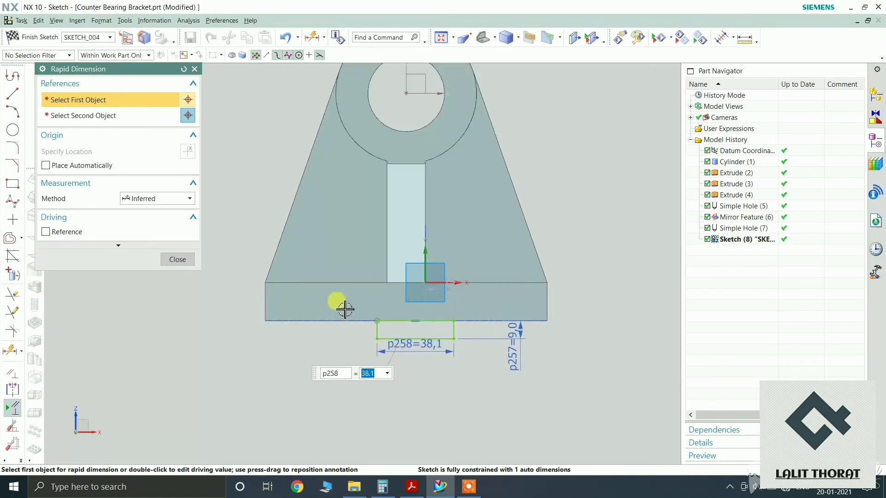
{"action": "scroll", "coordinate": [418, 330], "scroll_direction": "down", "scroll_amount": 1}
Offset the rectangle's left edge from the rib centreline by half the width (38.1/2).
{"action": "left_click", "coordinate": [362, 277]}
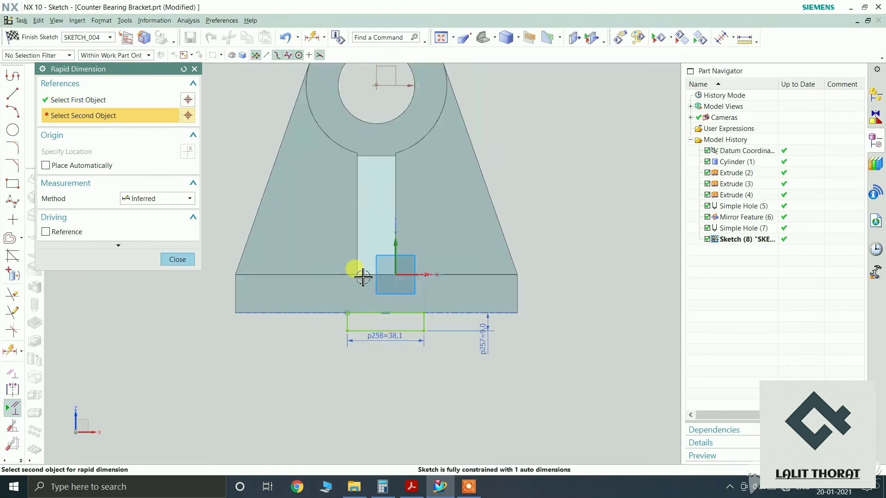
{"action": "left_click", "coordinate": [347, 323]}
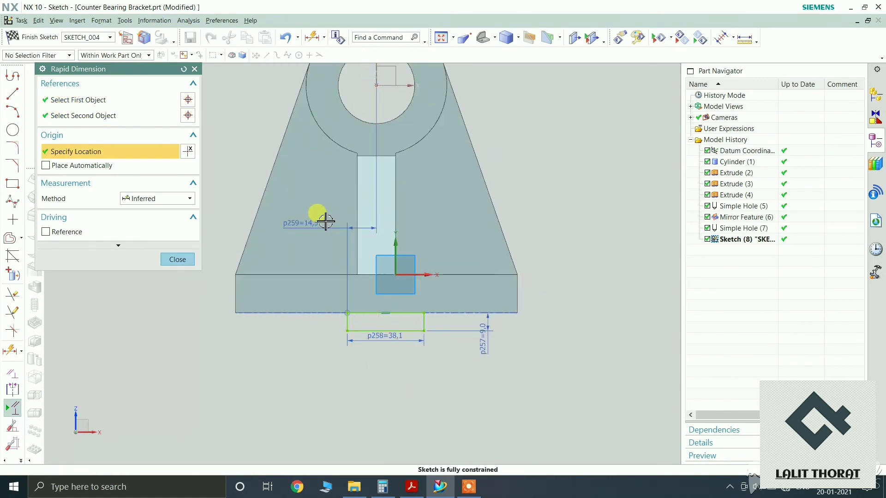
{"action": "left_click", "coordinate": [325, 222]}
{"action": "type", "text": "38.1/2"}
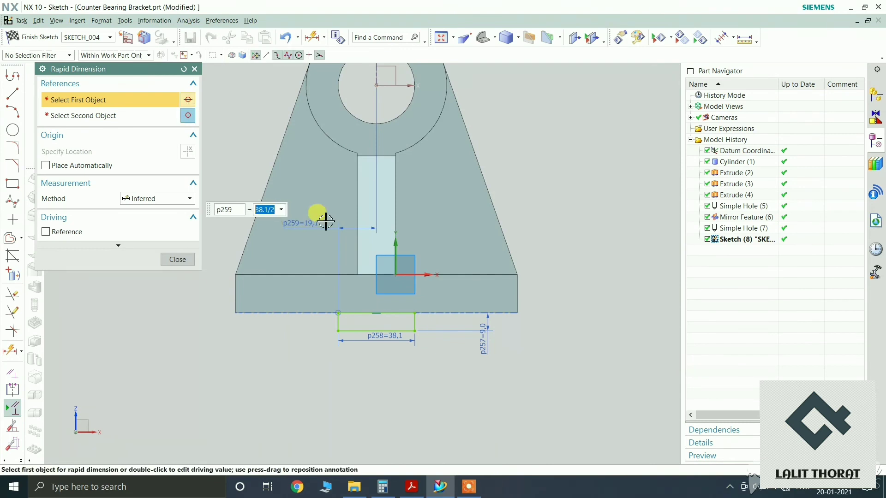
{"action": "key", "text": "Return"}
{"action": "left_click", "coordinate": [177, 260]}
{"action": "scroll", "coordinate": [282, 294], "scroll_direction": "up", "scroll_amount": 1}
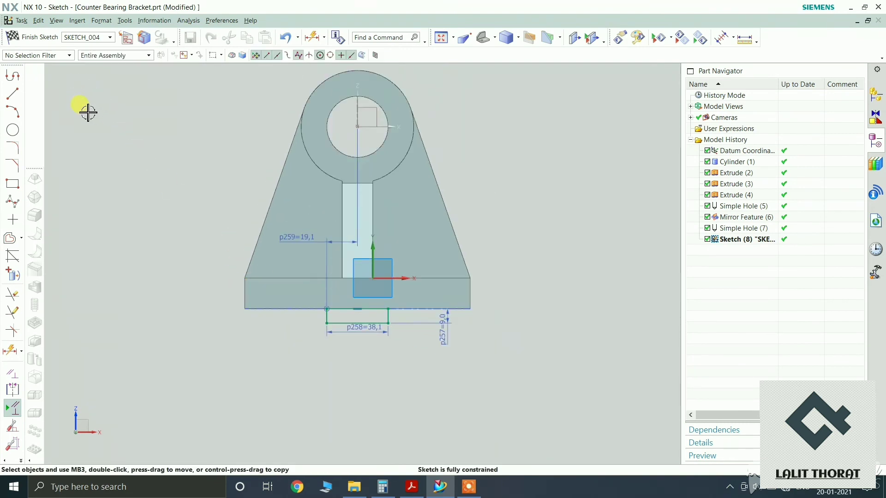
Extrude the rectangle from 0 to 70 mm, united with the body as the key block.
{"action": "left_click", "coordinate": [36, 37]}
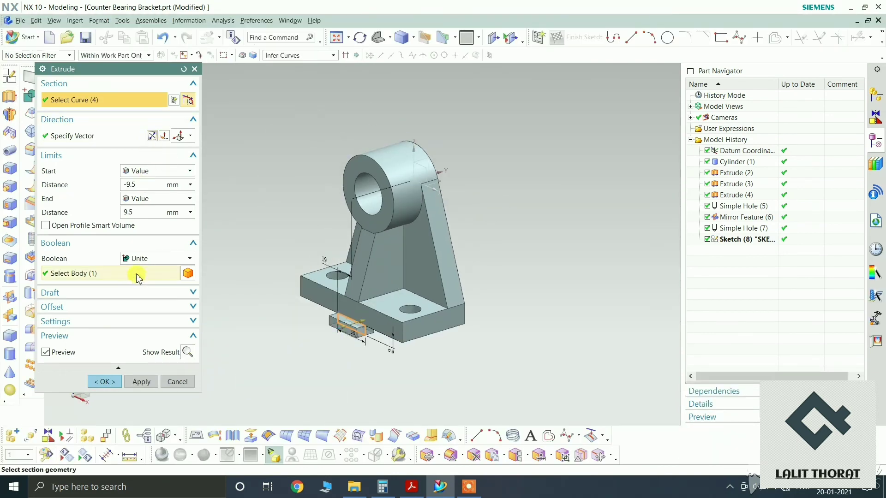
{"action": "left_click", "coordinate": [432, 494]}
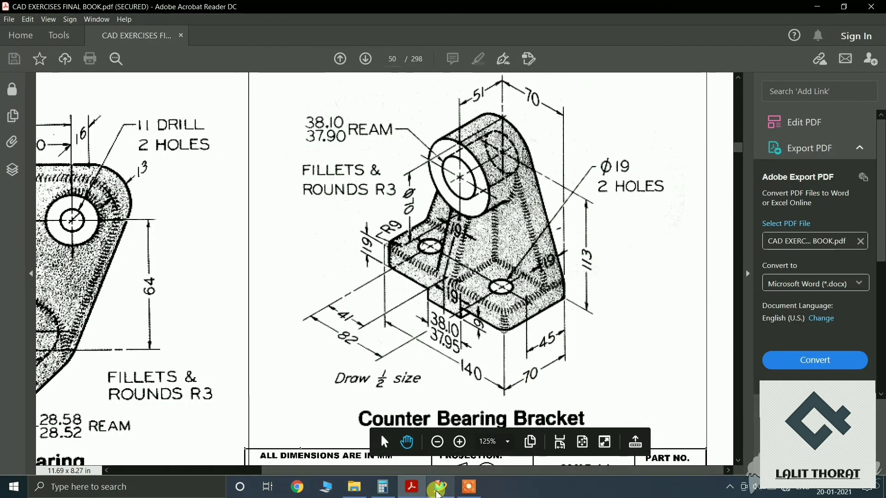
{"action": "key", "text": "alt+Tab"}
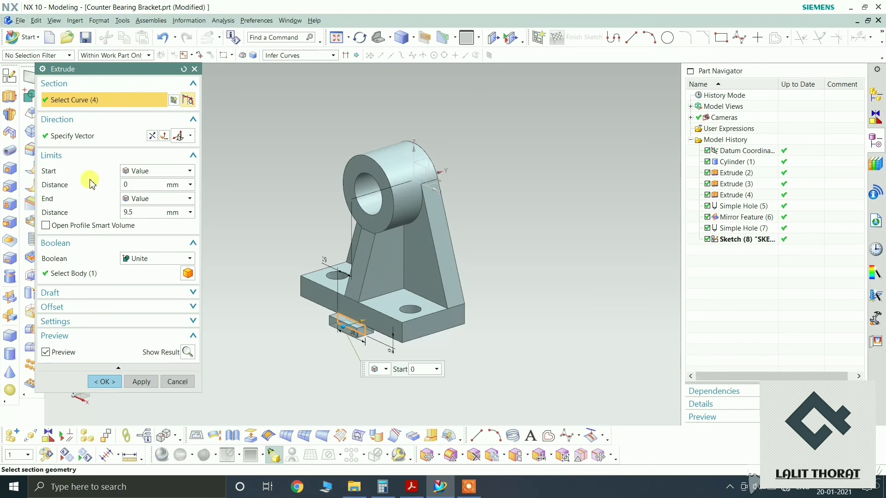
{"action": "left_click_drag", "start_coordinate": [150, 213], "coordinate": [123, 216]}
{"action": "type", "text": "70"}
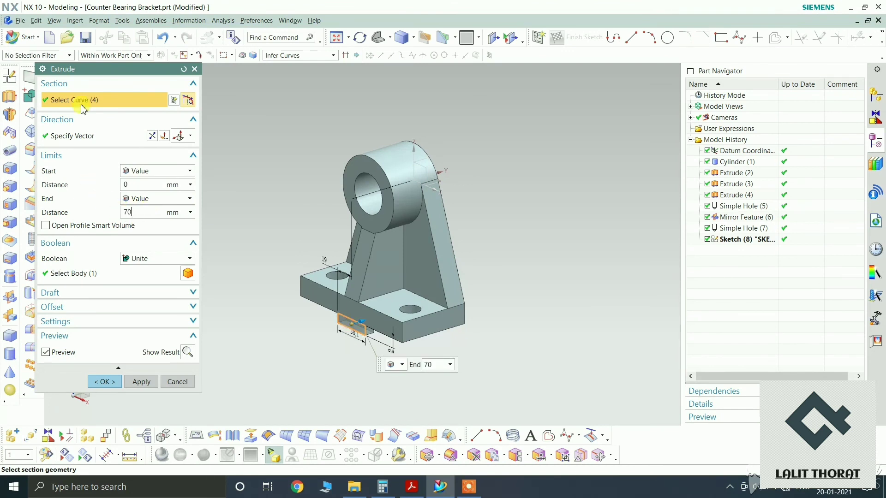
{"action": "left_click", "coordinate": [152, 136]}
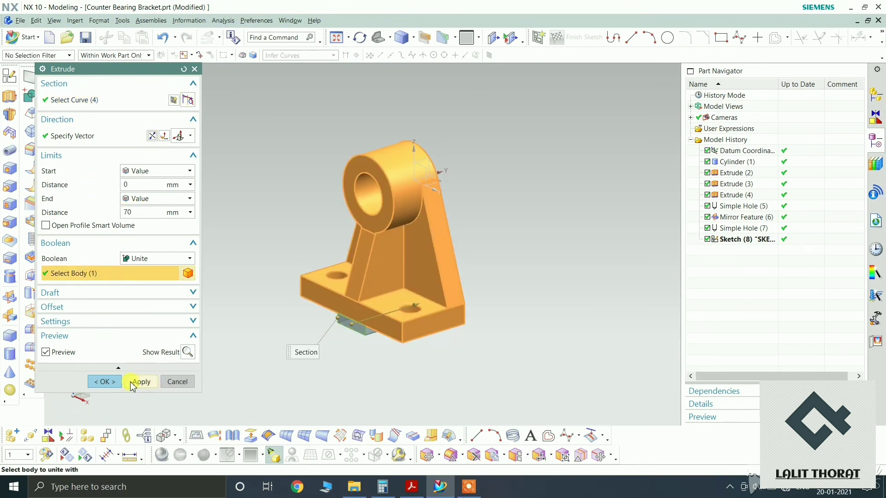
{"action": "left_click", "coordinate": [104, 382]}
Orbit the model to inspect the key block on its underside.
{"action": "left_click", "coordinate": [360, 37]}
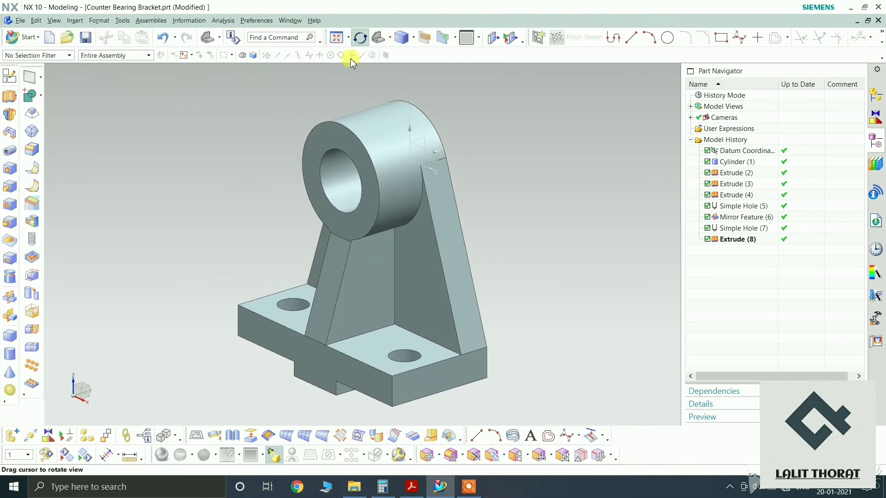
{"action": "mouse_move", "coordinate": [113, 280]}
{"action": "left_mouse_down"}
{"action": "mouse_move", "coordinate": [176, 218]}
{"action": "mouse_move", "coordinate": [178, 293]}
{"action": "mouse_move", "coordinate": [293, 95]}
{"action": "left_mouse_up"}
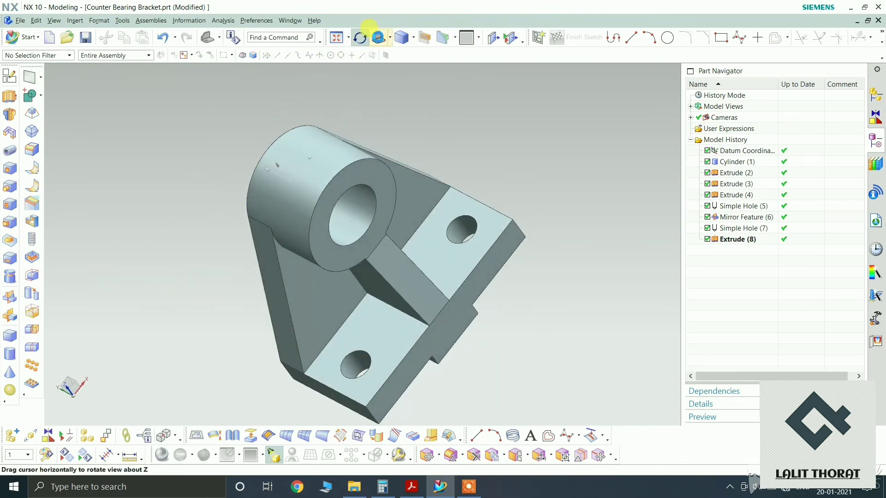
{"action": "left_click", "coordinate": [361, 40]}
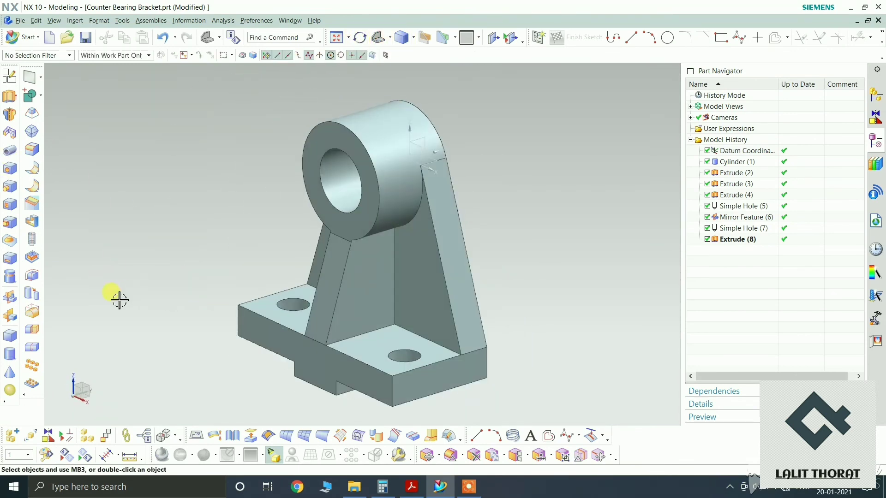